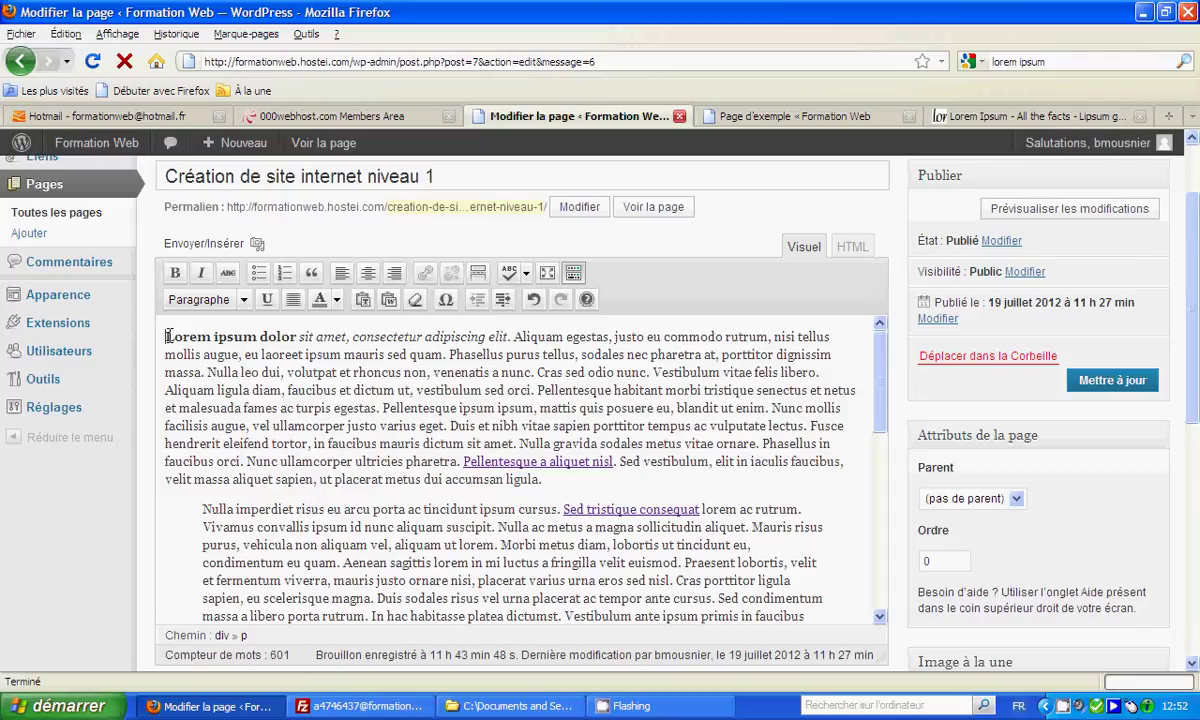
Step: Strike through the words "Aliquam egestas" in the first paragraph
{"action": "left_click_drag", "start_coordinate": [165, 337], "coordinate": [297, 337]}
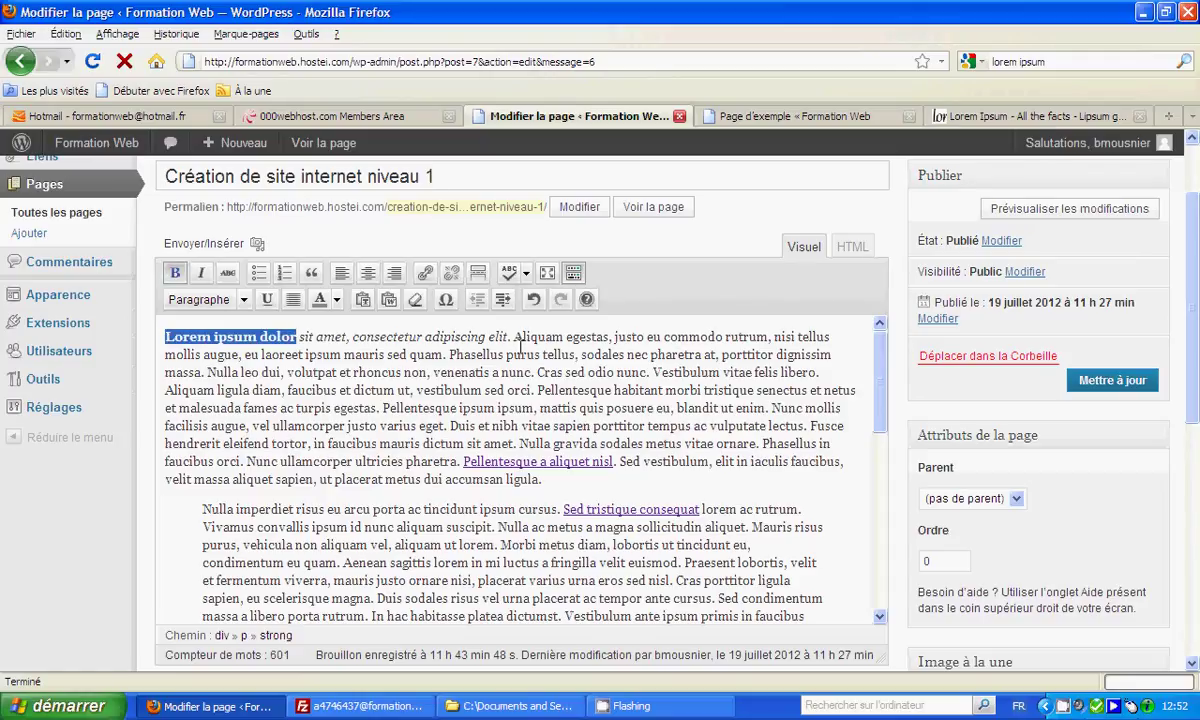
{"action": "left_click_drag", "start_coordinate": [514, 338], "coordinate": [608, 338]}
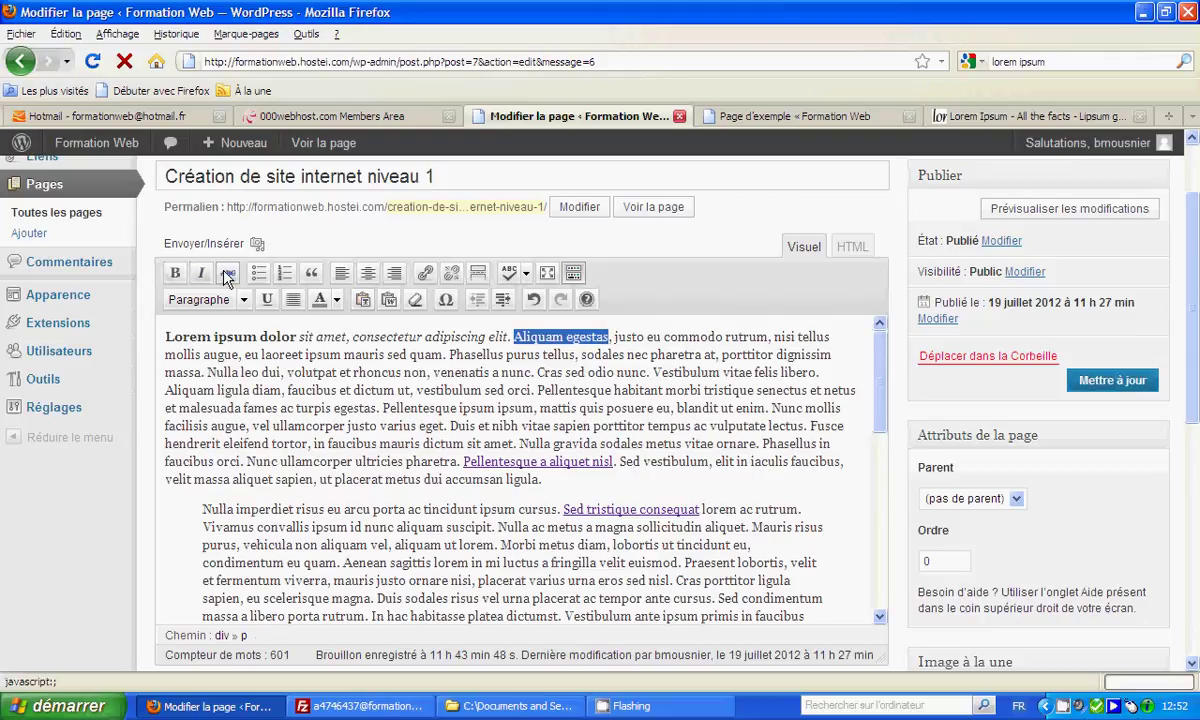
{"action": "left_click", "coordinate": [227, 276]}
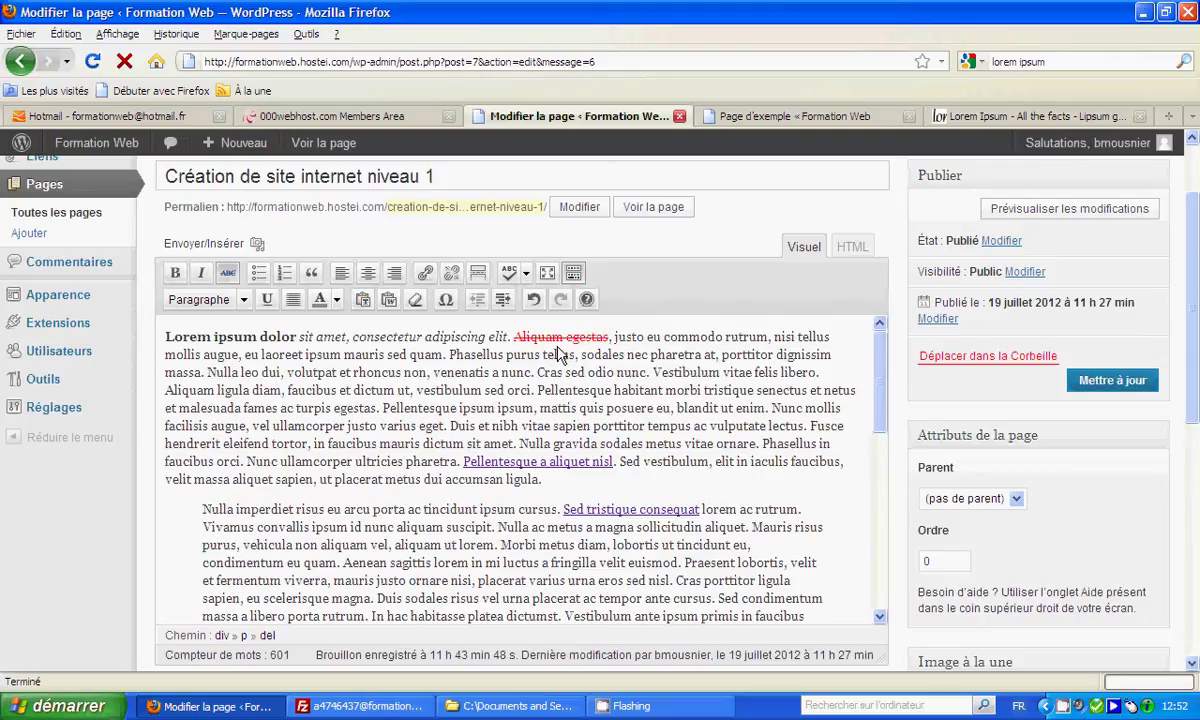
{"action": "left_click", "coordinate": [515, 337]}
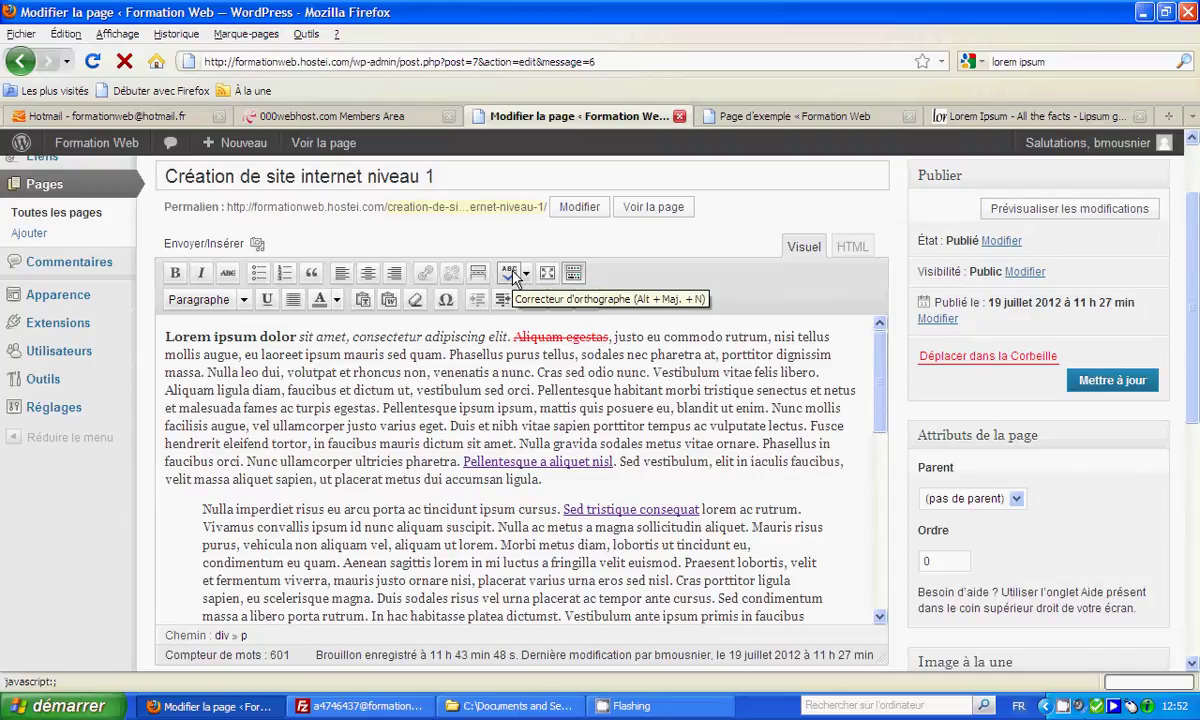
{"action": "left_click", "coordinate": [526, 275]}
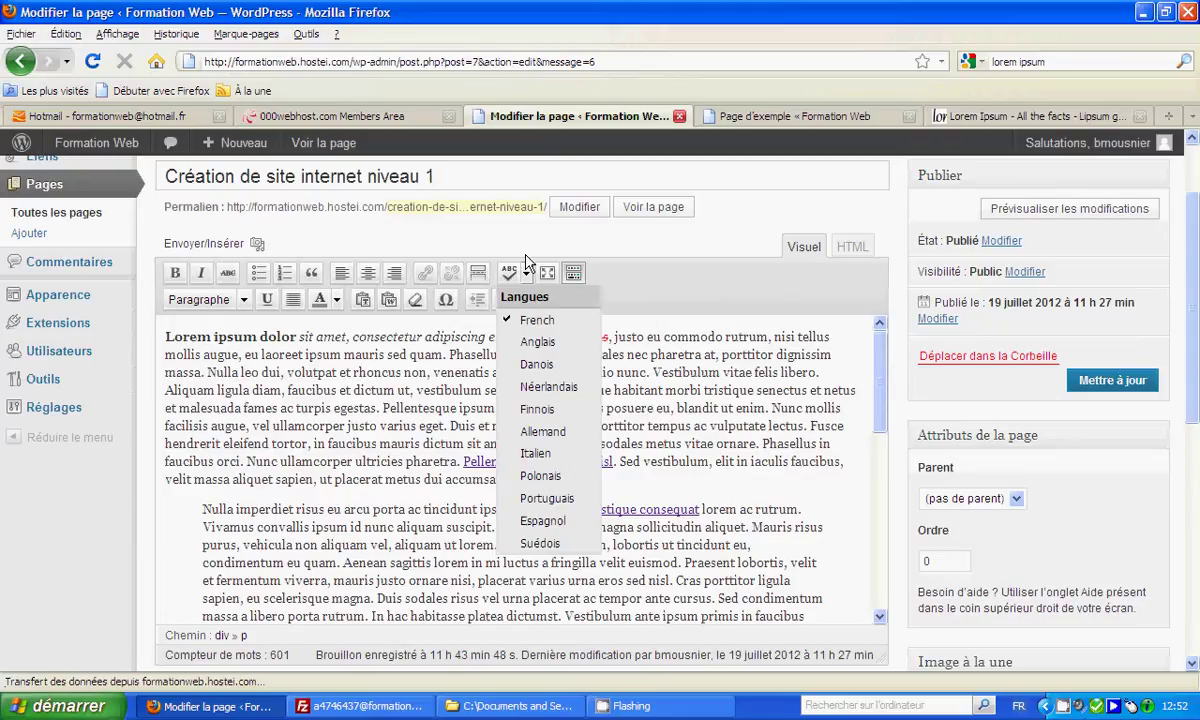
{"action": "left_click", "coordinate": [526, 268]}
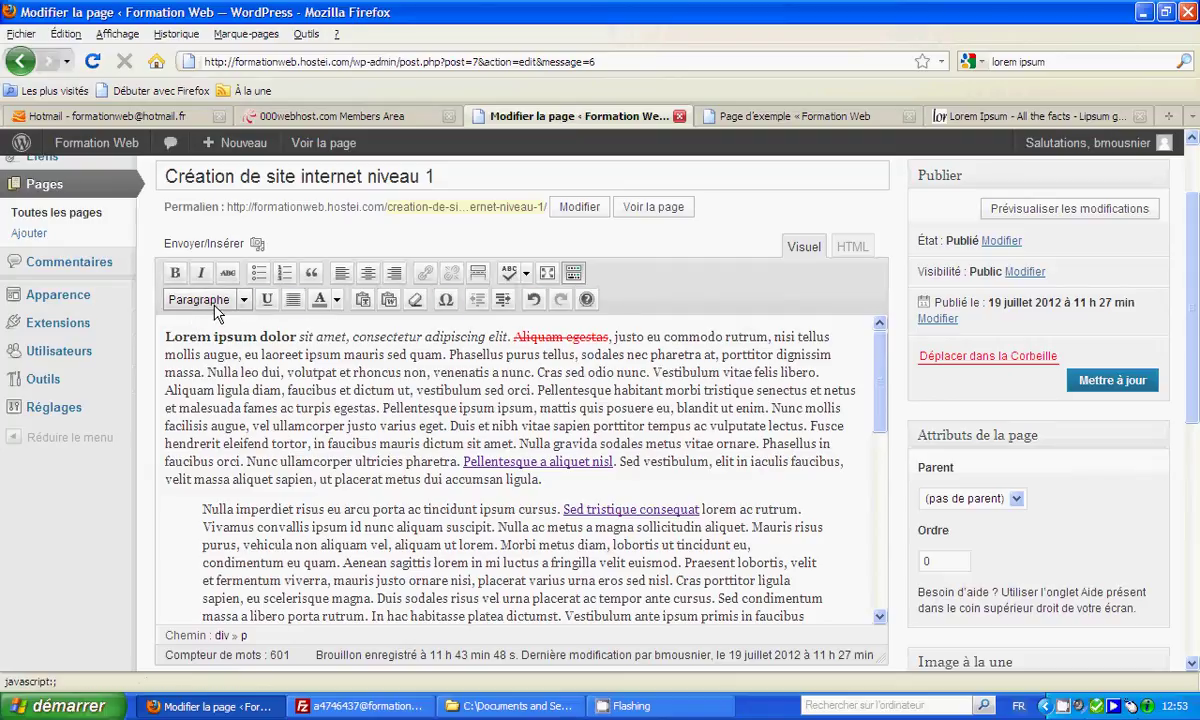
{"action": "left_click", "coordinate": [535, 300]}
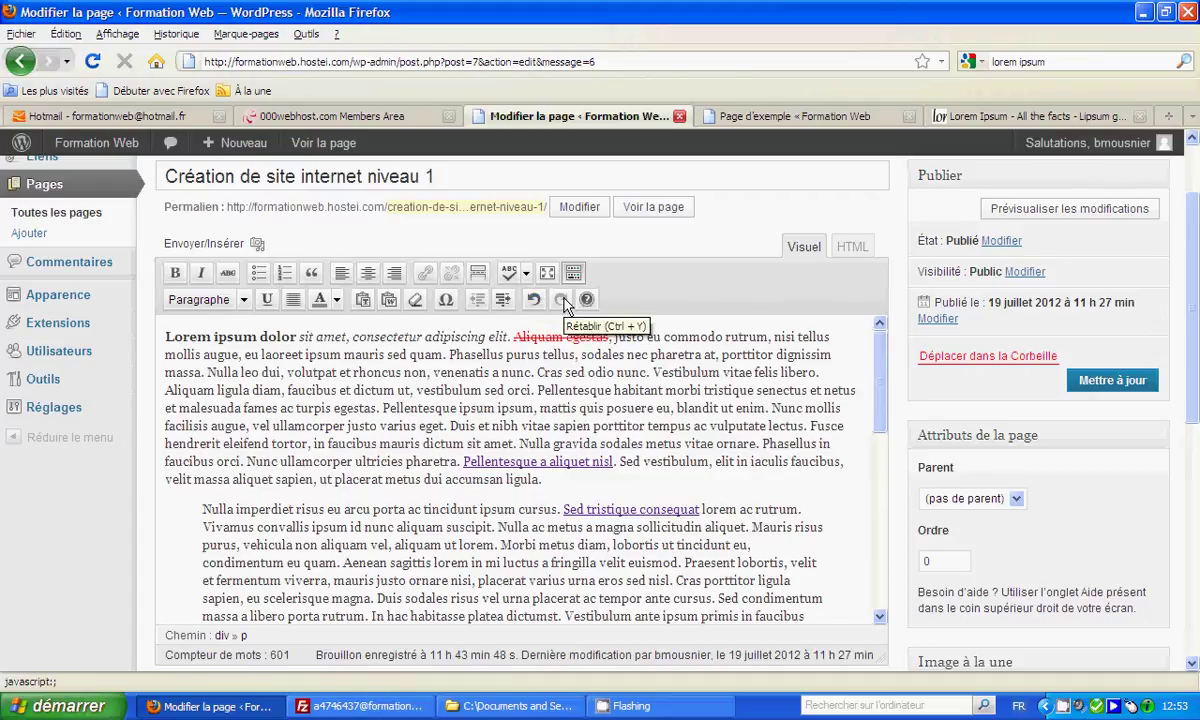
{"action": "left_click", "coordinate": [565, 302]}
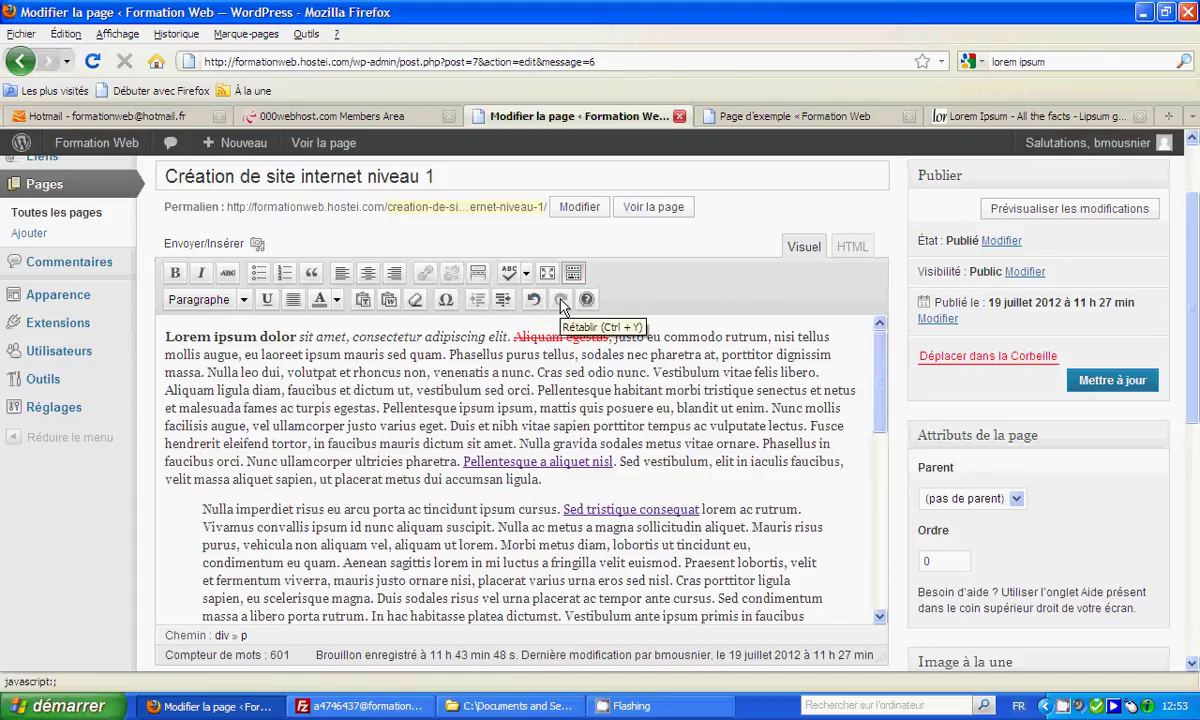
{"action": "left_click", "coordinate": [565, 301]}
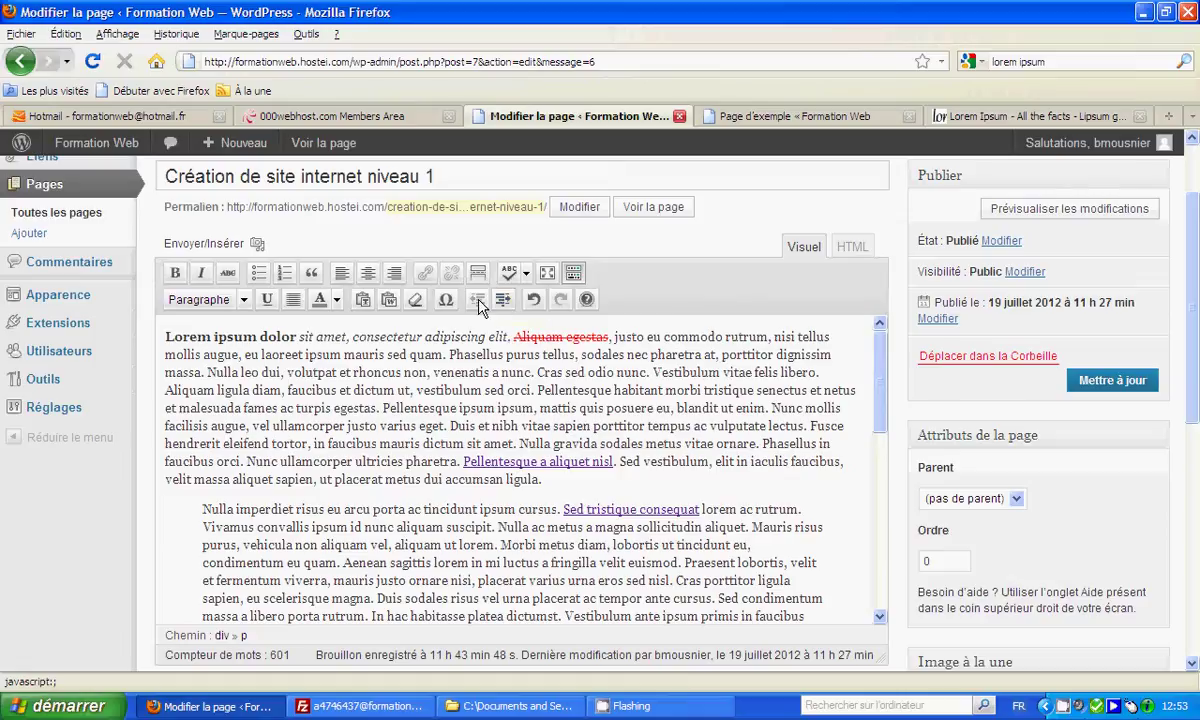
Step: Indent the paragraph that begins with "Sed ornare turpis" by one level
{"action": "scroll", "coordinate": [175, 360], "scroll_direction": "down", "scroll_amount": 10}
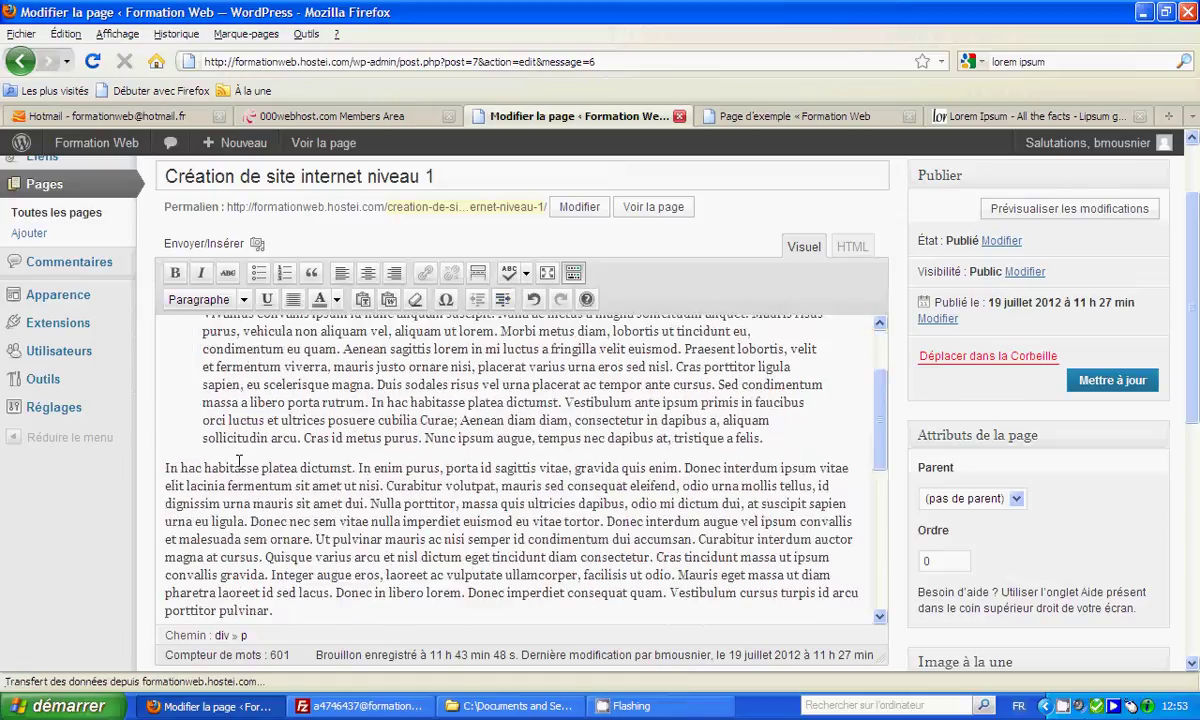
{"action": "scroll", "coordinate": [190, 450], "scroll_direction": "up", "scroll_amount": 2}
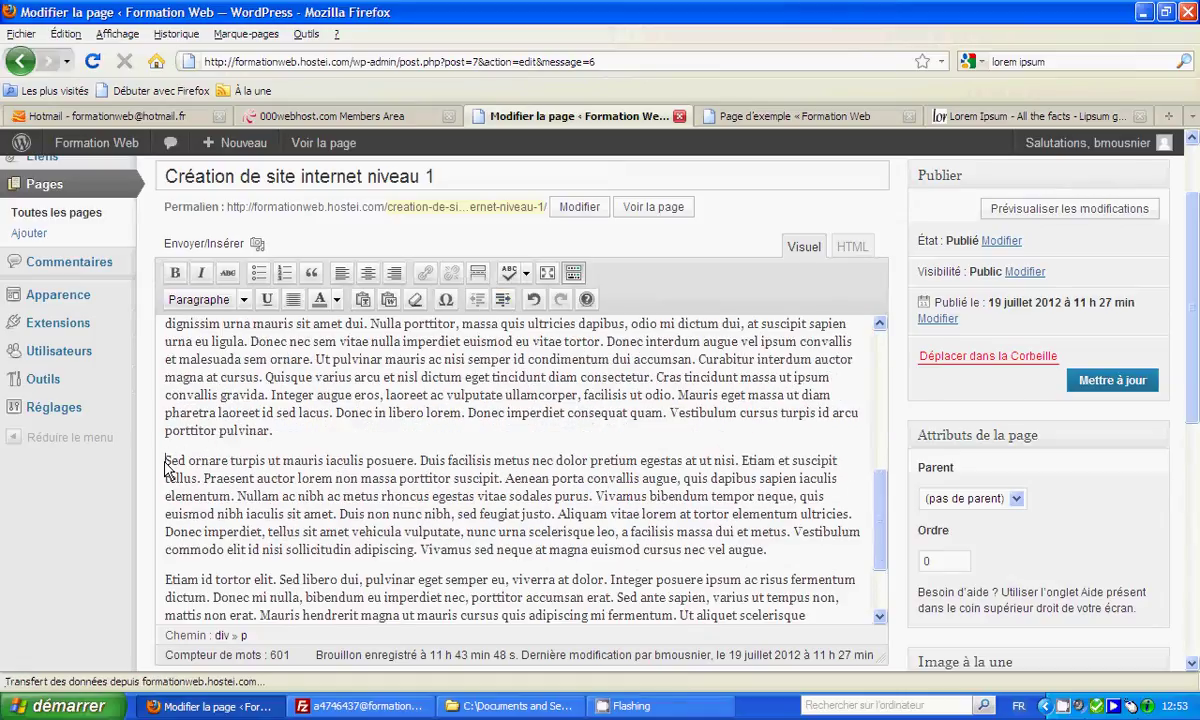
{"action": "left_click", "coordinate": [503, 301]}
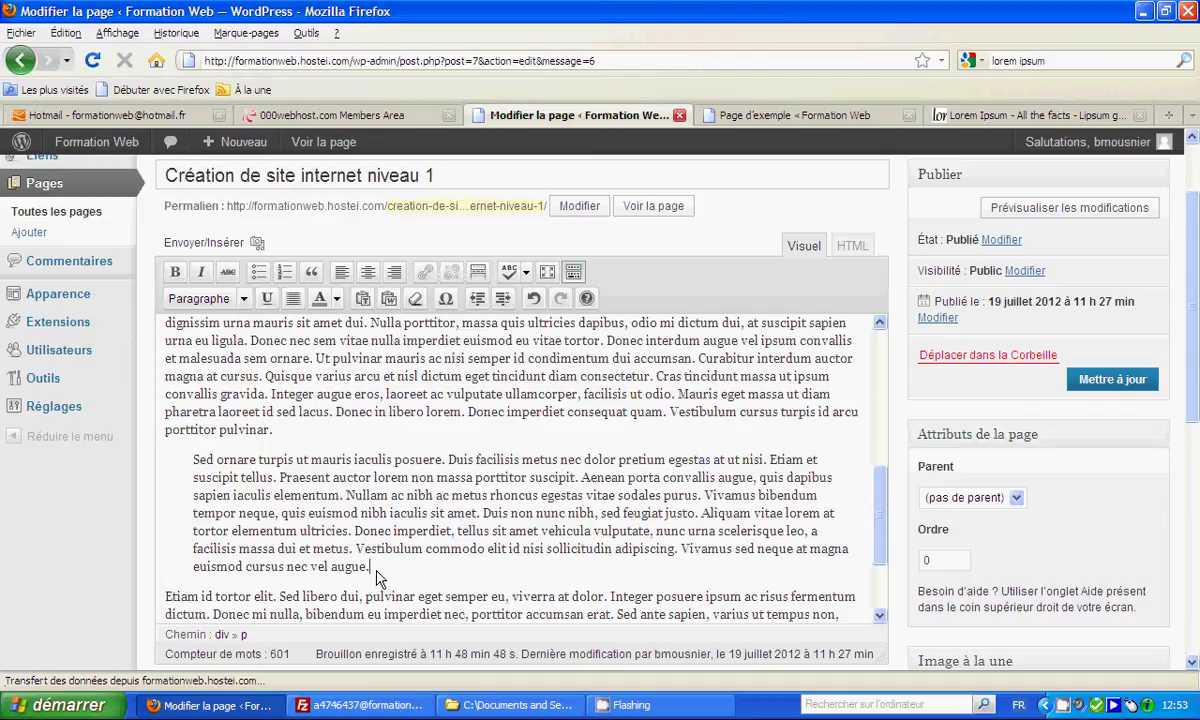
Step: Insert the special character ♥ at the end of the indented "Sed ornare turpis" paragraph
{"action": "left_click", "coordinate": [450, 302]}
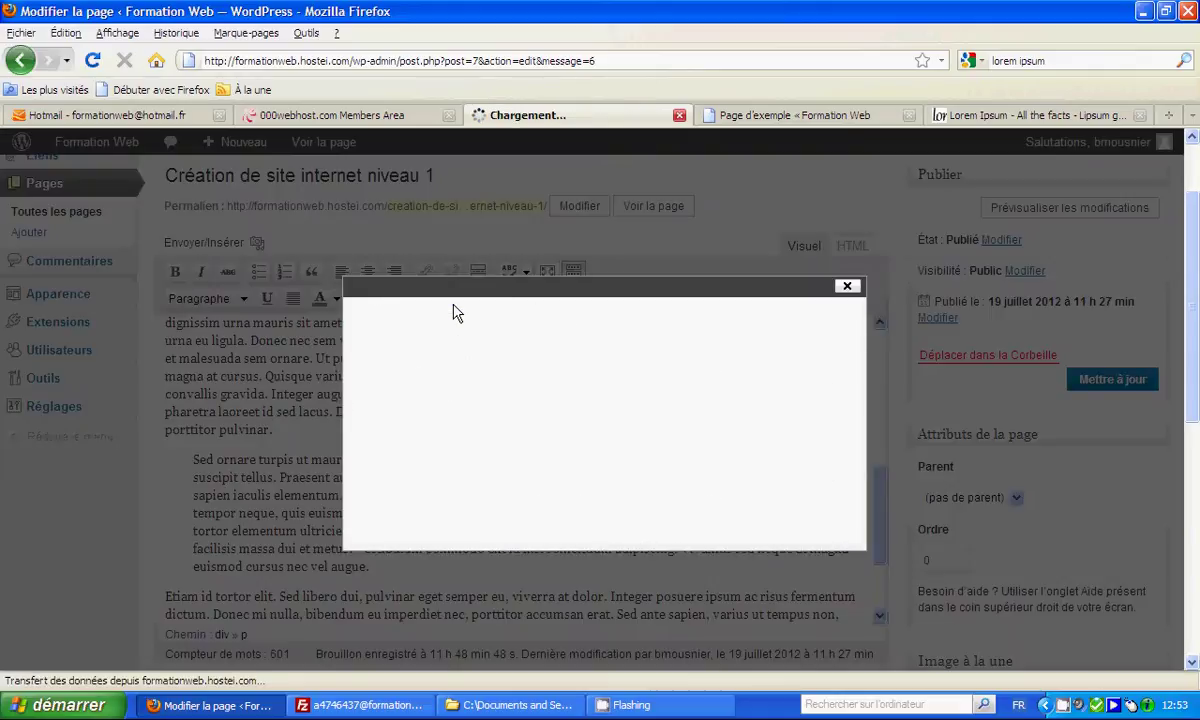
{"action": "scroll", "coordinate": [505, 440], "scroll_direction": "down", "scroll_amount": 4}
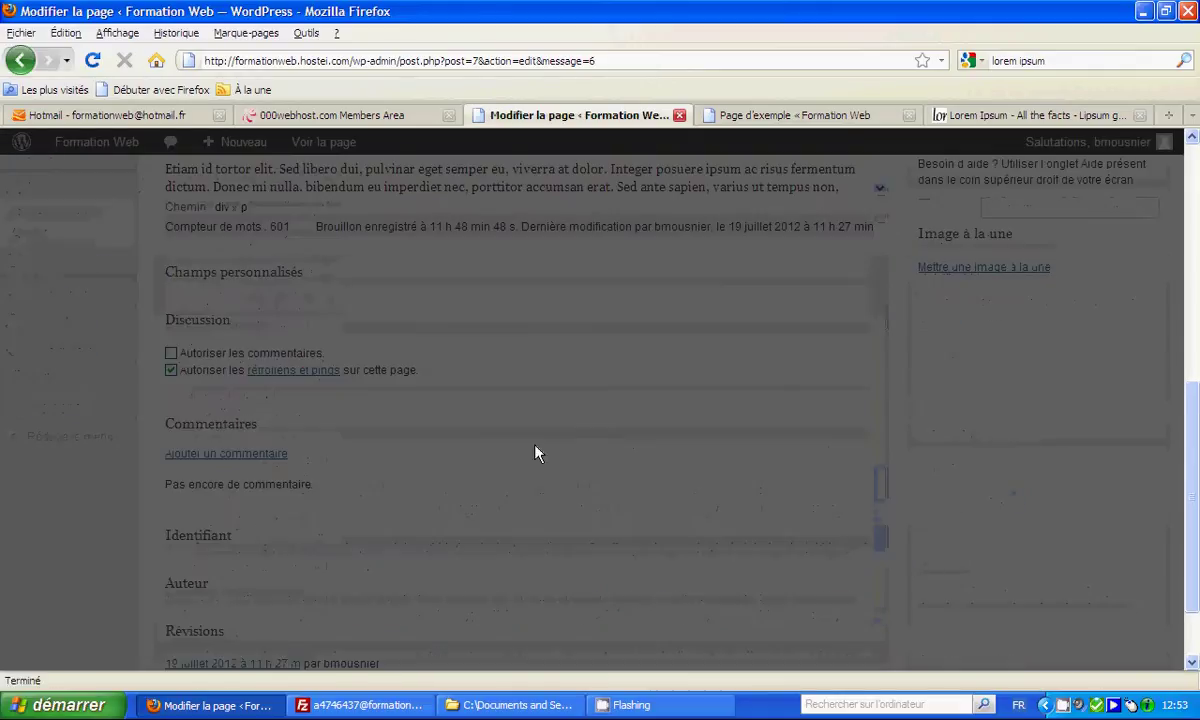
{"action": "scroll", "coordinate": [501, 414], "scroll_direction": "up", "scroll_amount": 3}
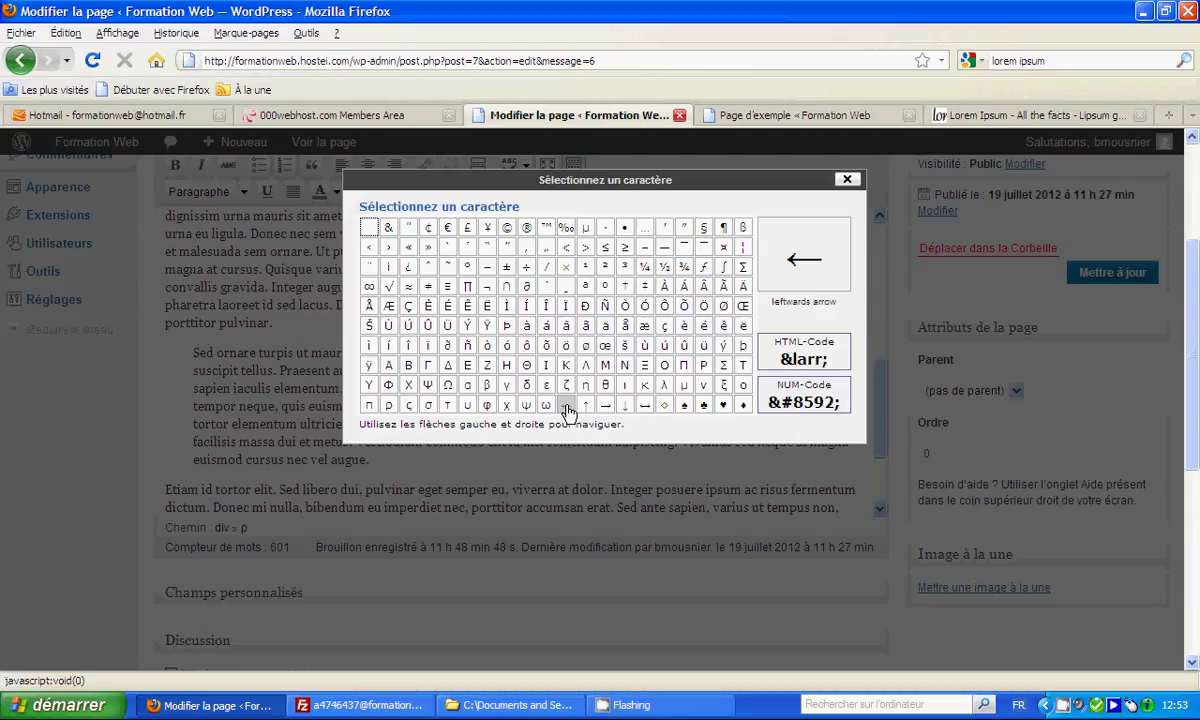
{"action": "left_click", "coordinate": [724, 404]}
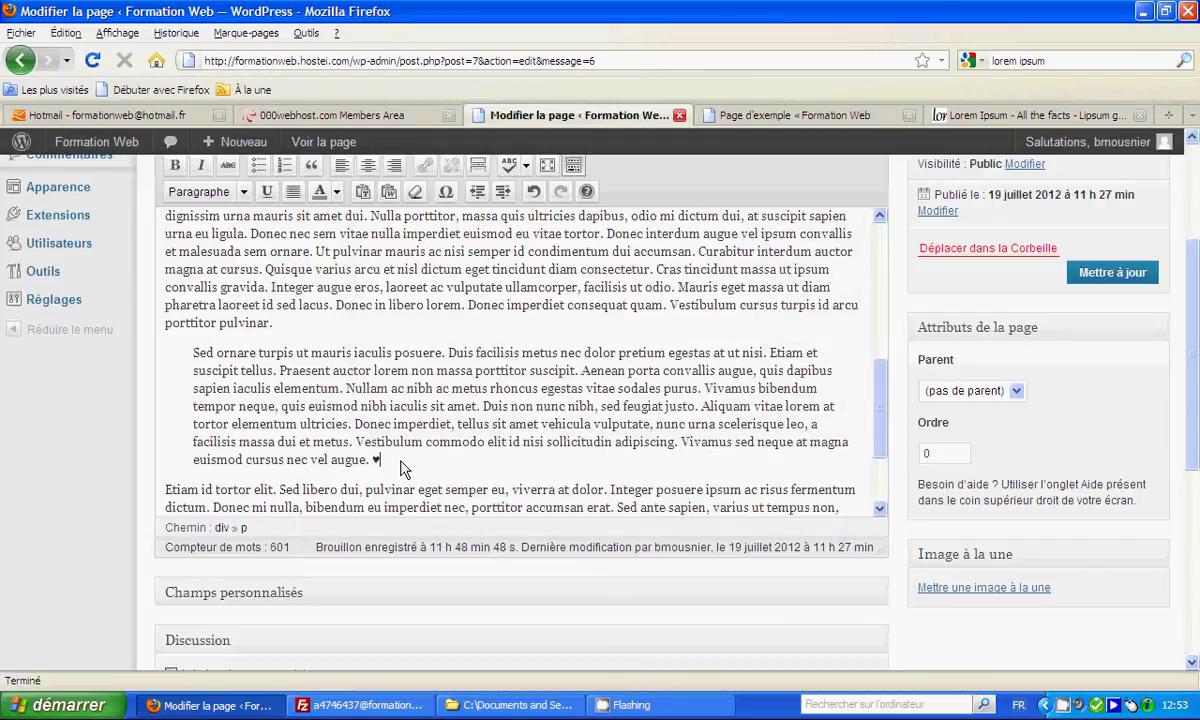
Step: Remove the bold and italic formatting from "Lorem ipsum dolor sit amet, consectetur adipiscing elit." at the start of the text
{"action": "scroll", "coordinate": [428, 302], "scroll_direction": "up", "scroll_amount": 2}
{"action": "scroll", "coordinate": [428, 302], "scroll_direction": "down", "scroll_amount": 2}
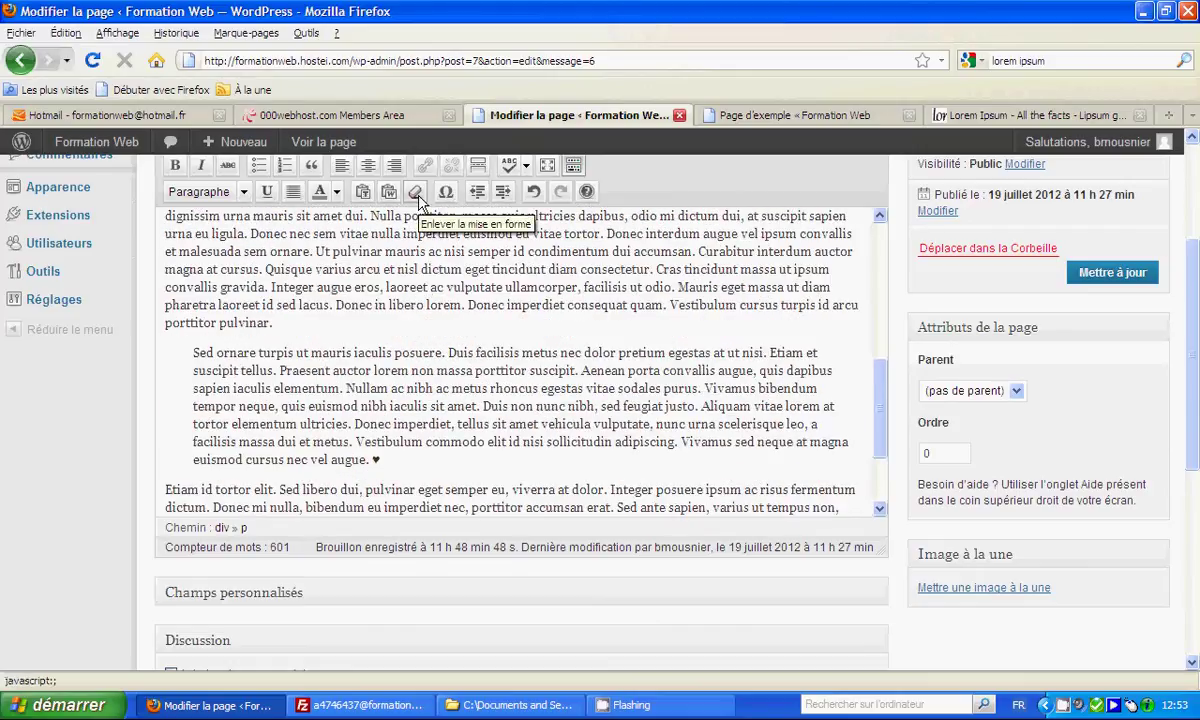
{"action": "mouse_move", "coordinate": [882, 424]}
{"action": "left_mouse_down"}
{"action": "mouse_move", "coordinate": [883, 255]}
{"action": "mouse_move", "coordinate": [873, 466]}
{"action": "mouse_move", "coordinate": [862, 434]}
{"action": "left_mouse_up"}
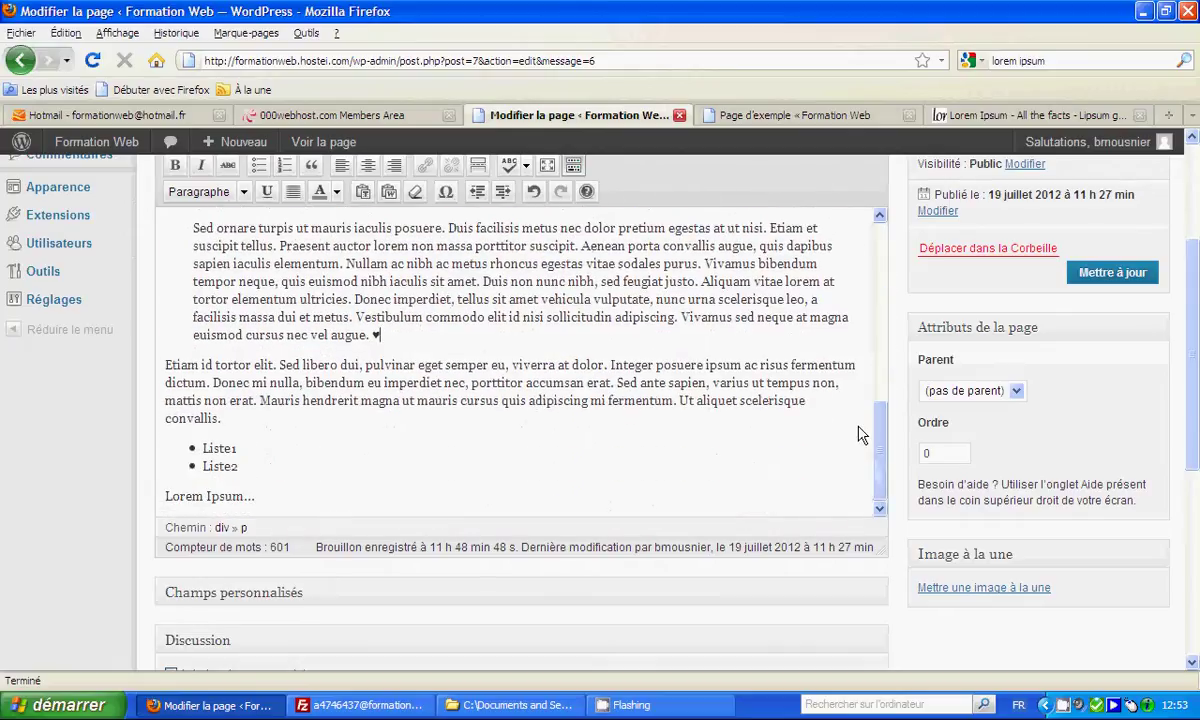
{"action": "scroll", "coordinate": [1100, 400], "scroll_direction": "up", "scroll_amount": 4}
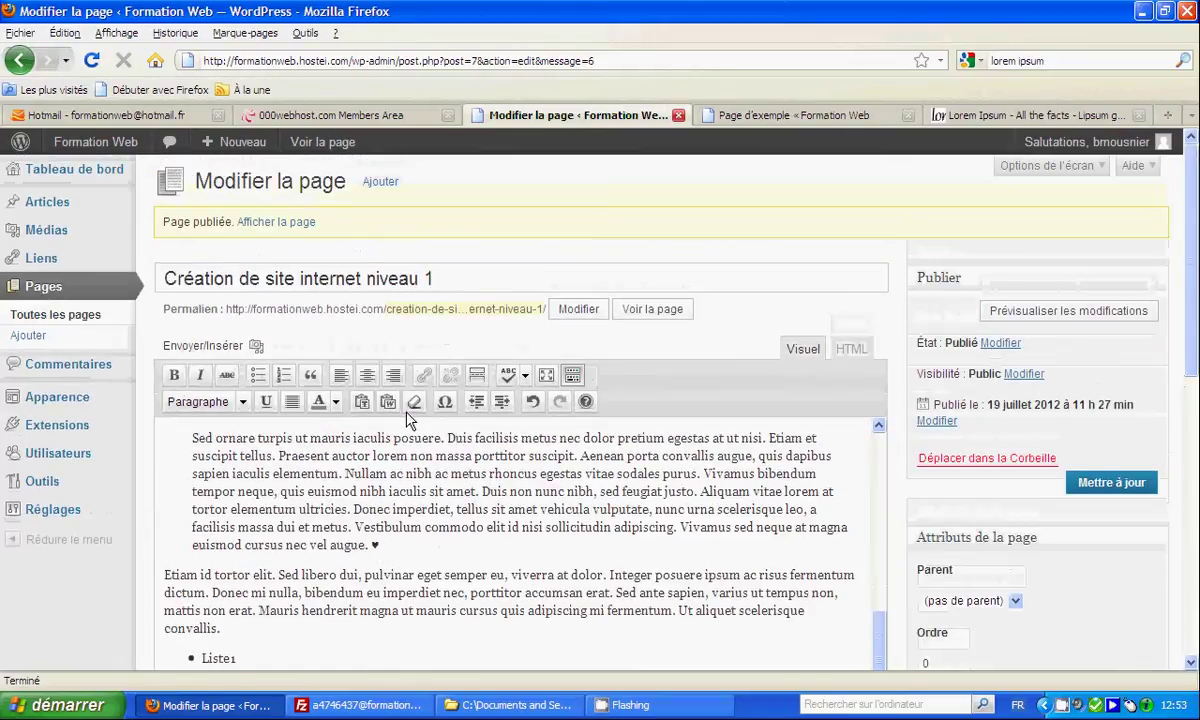
{"action": "scroll", "coordinate": [397, 470], "scroll_direction": "up", "scroll_amount": 3}
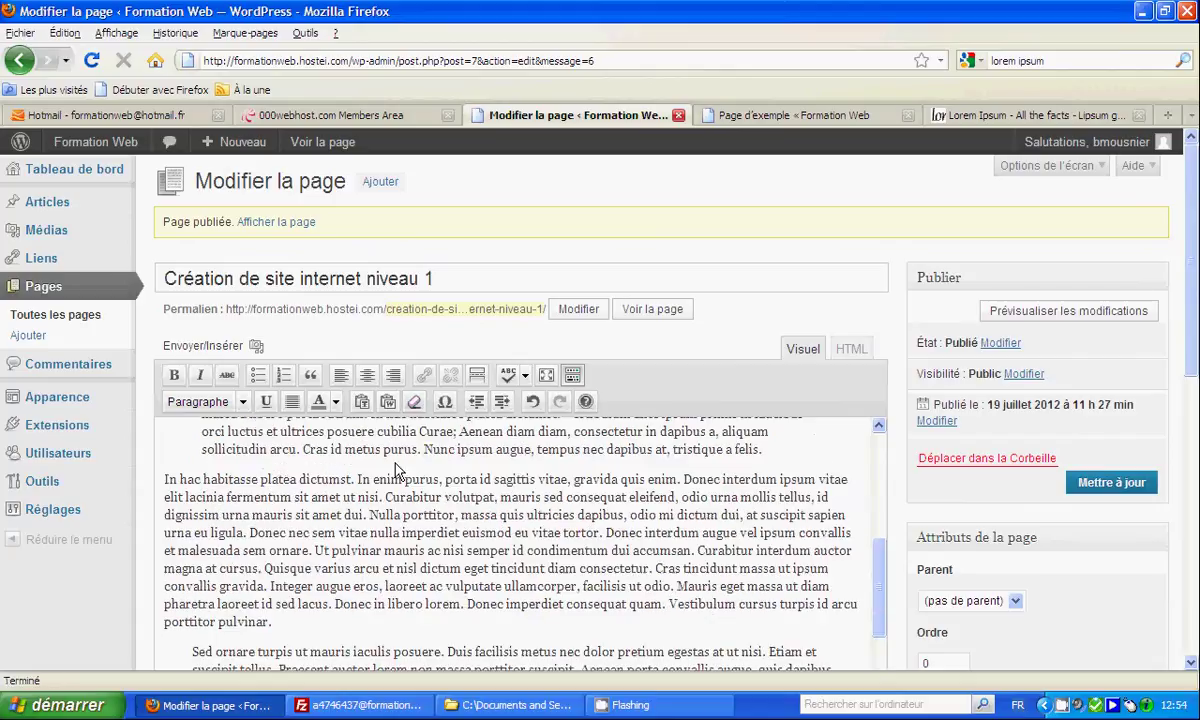
{"action": "scroll", "coordinate": [290, 455], "scroll_direction": "up", "scroll_amount": 5}
{"action": "left_click", "coordinate": [238, 444]}
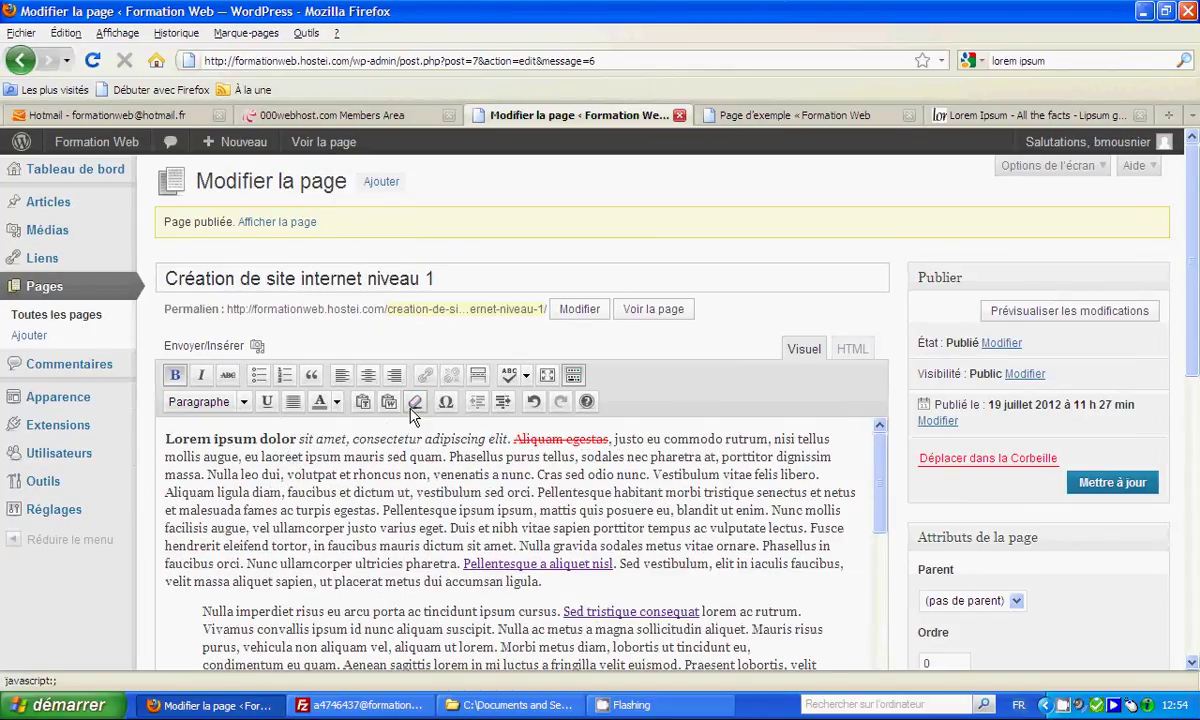
{"action": "left_click", "coordinate": [417, 403]}
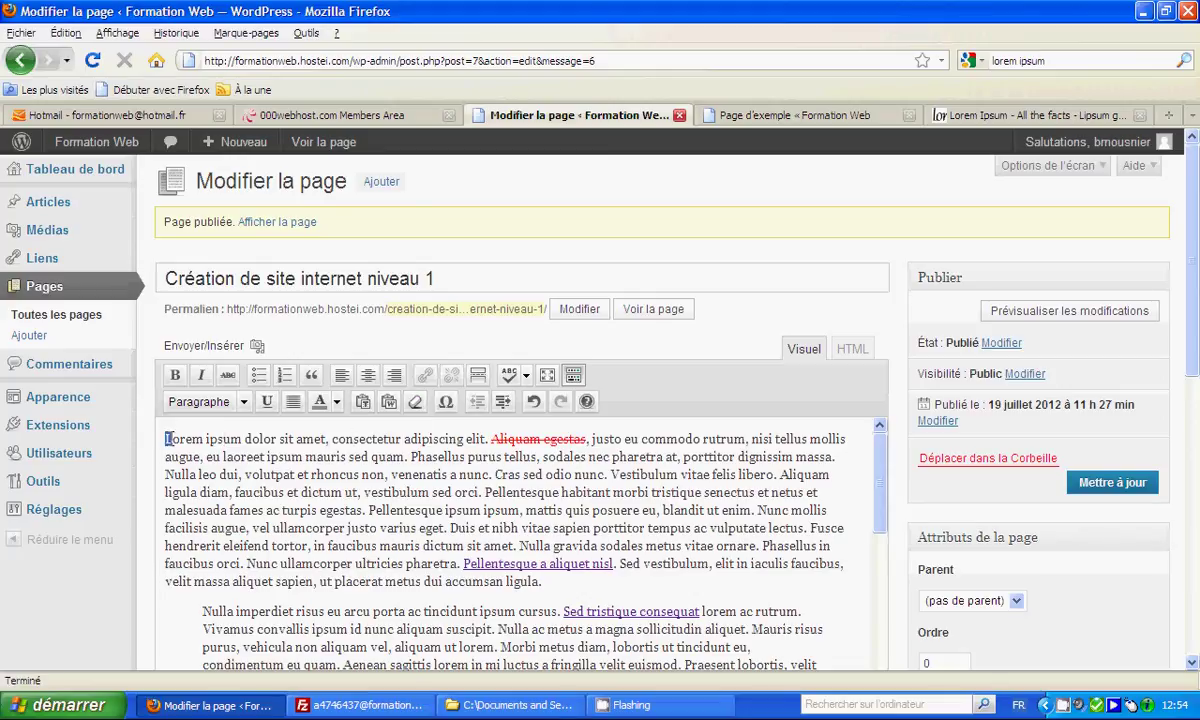
Step: Make the initial letter "L" of the first paragraph bold
{"action": "left_click", "coordinate": [175, 375]}
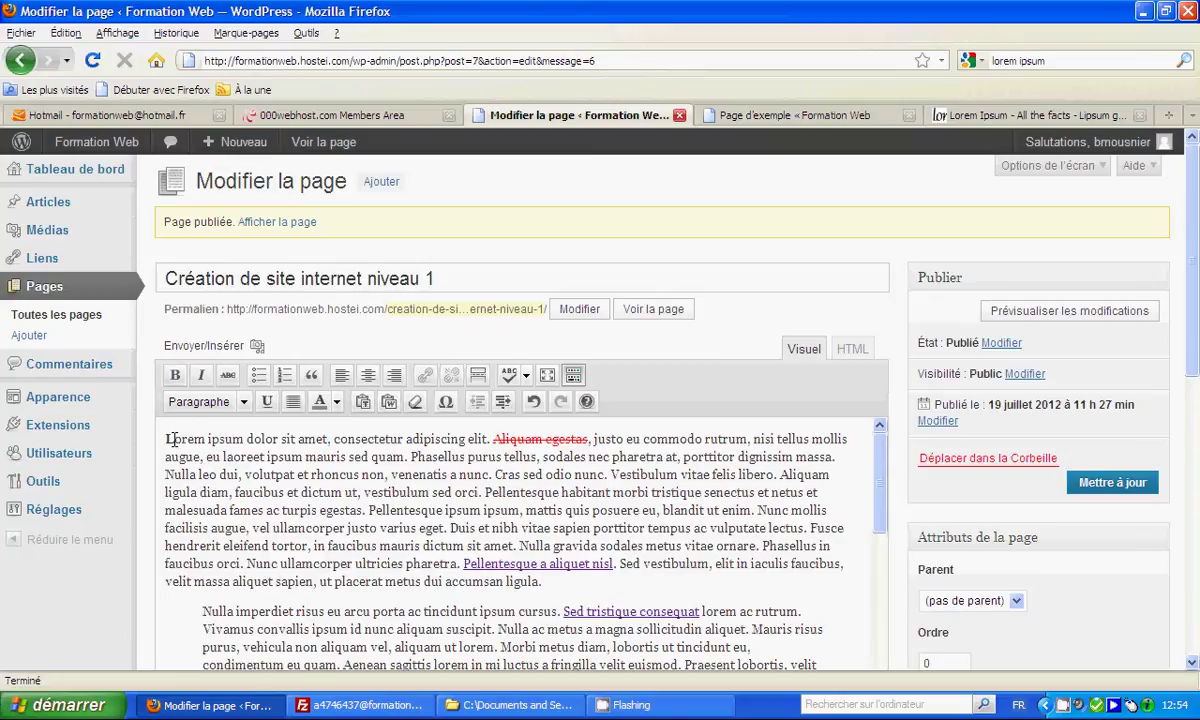
{"action": "left_click", "coordinate": [167, 438]}
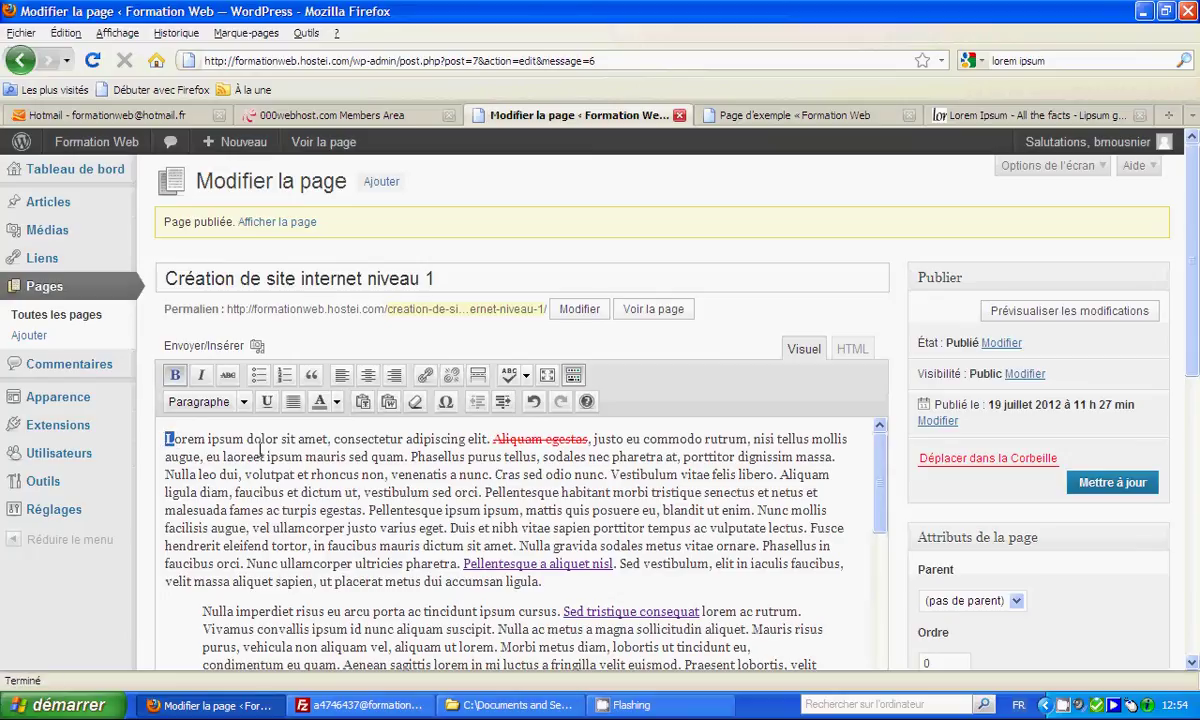
{"action": "left_click", "coordinate": [389, 403]}
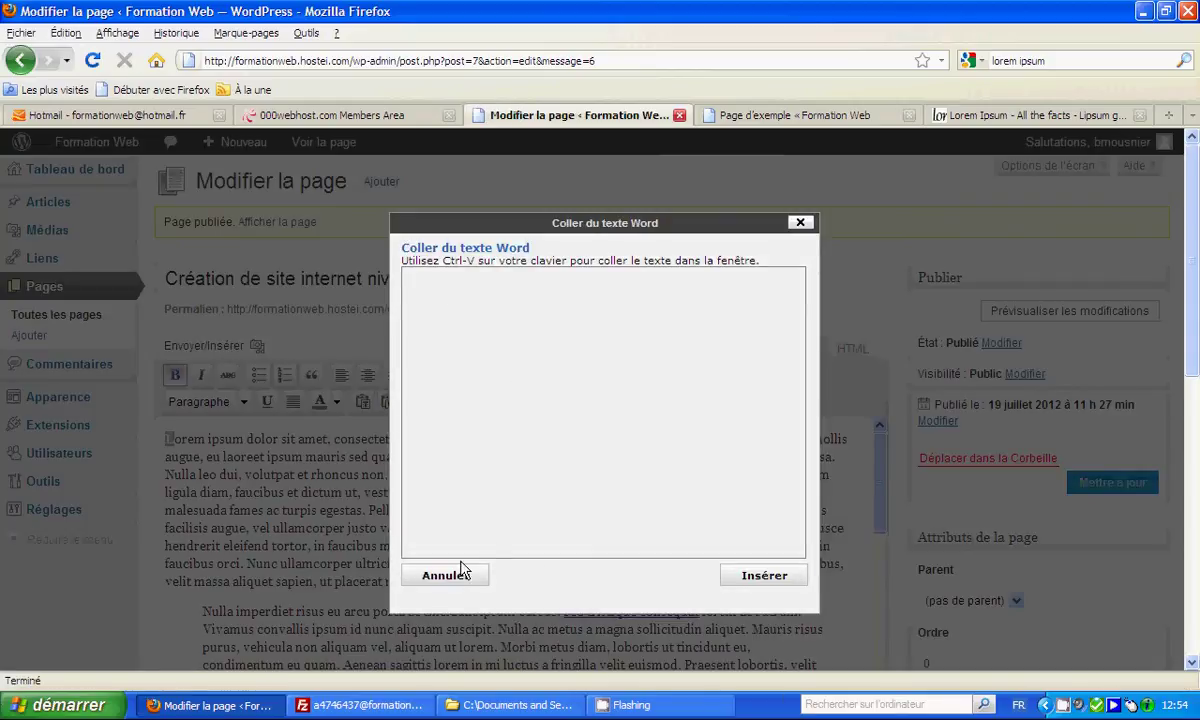
{"action": "left_click", "coordinate": [800, 220]}
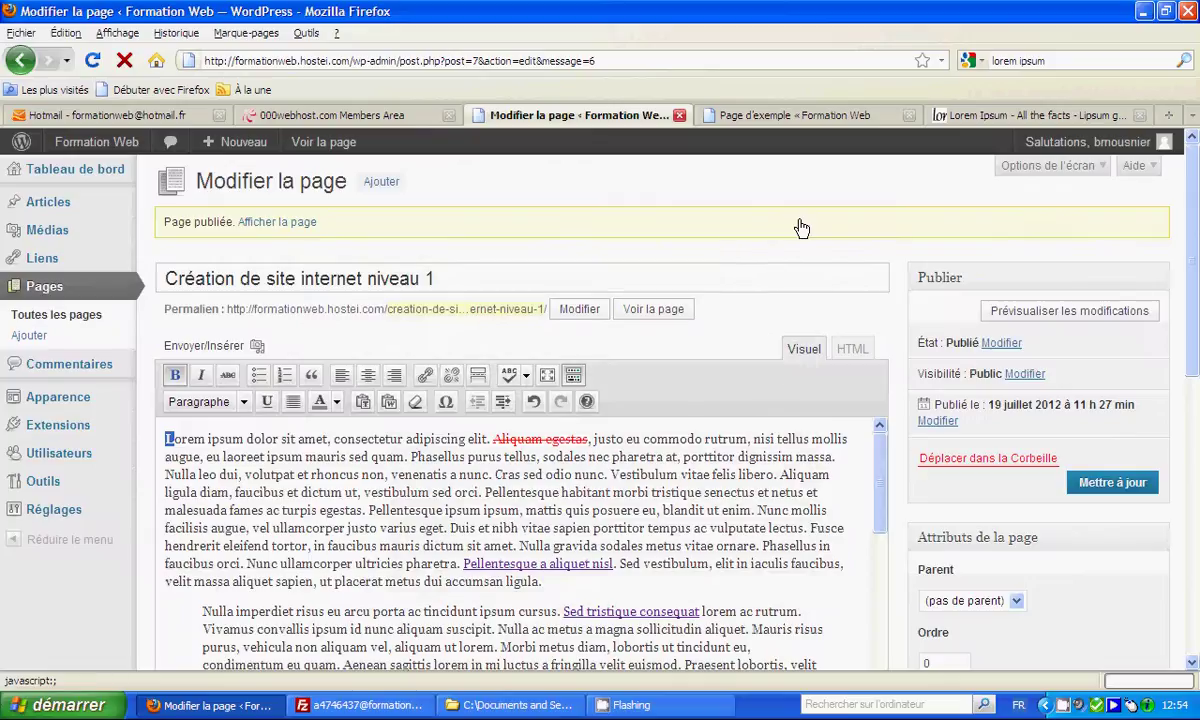
{"action": "left_click", "coordinate": [363, 402]}
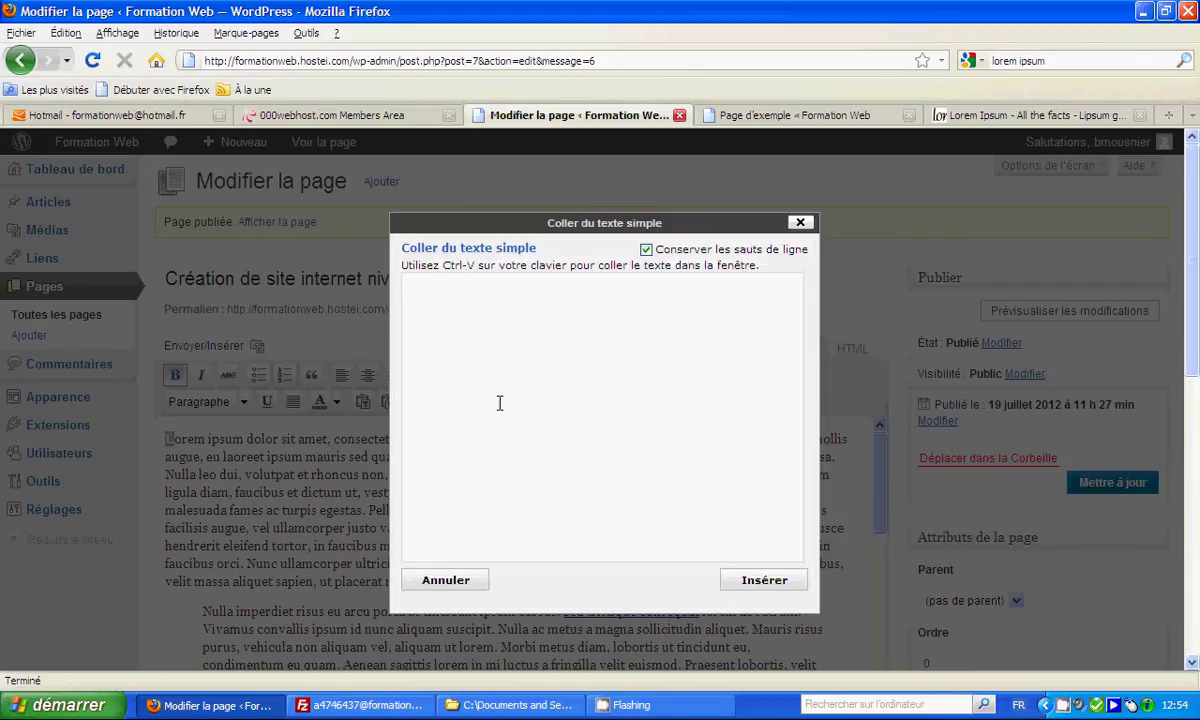
{"action": "left_click", "coordinate": [801, 222]}
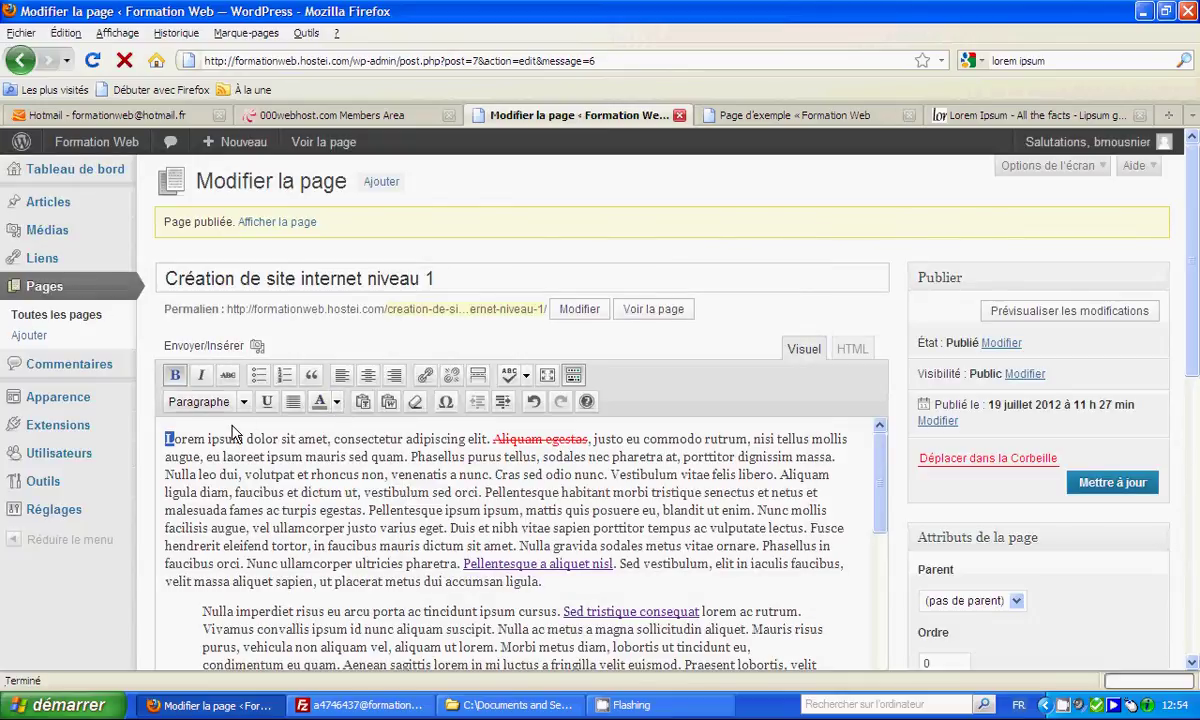
Step: Colour the opening words "Lorem ipsum" of the first paragraph red
{"action": "left_click_drag", "start_coordinate": [165, 438], "coordinate": [246, 438]}
{"action": "left_click", "coordinate": [337, 403]}
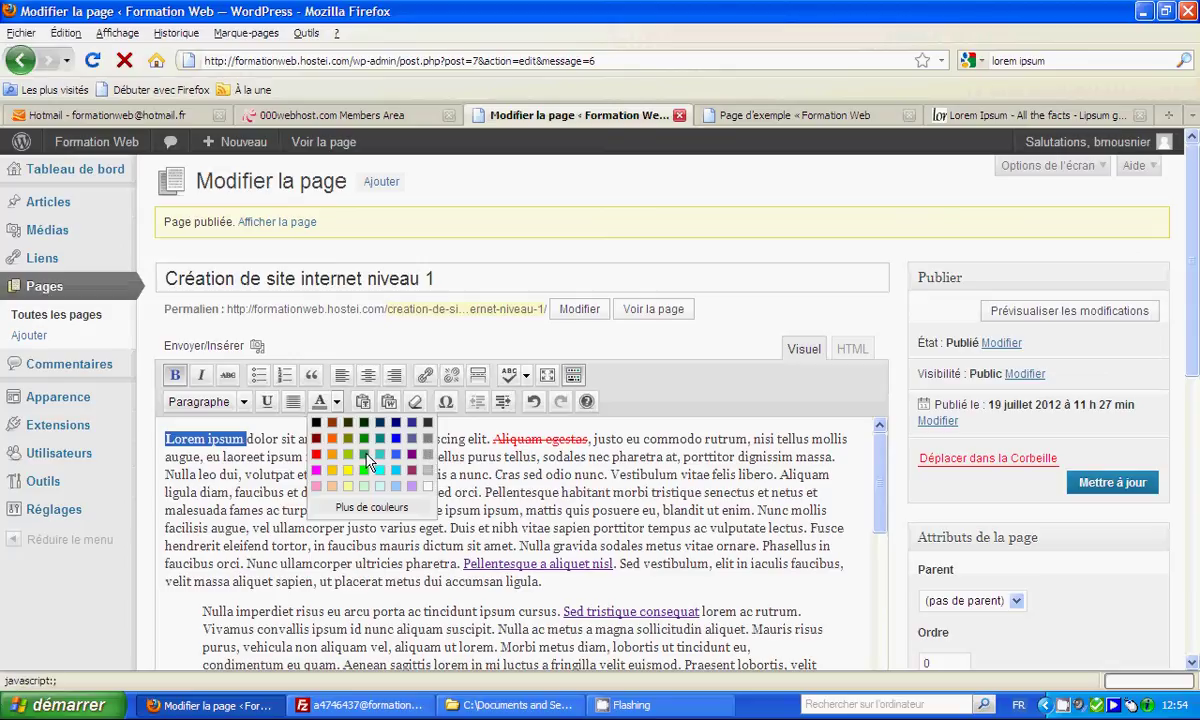
{"action": "left_click", "coordinate": [316, 454]}
{"action": "double_click", "coordinate": [230, 457]}
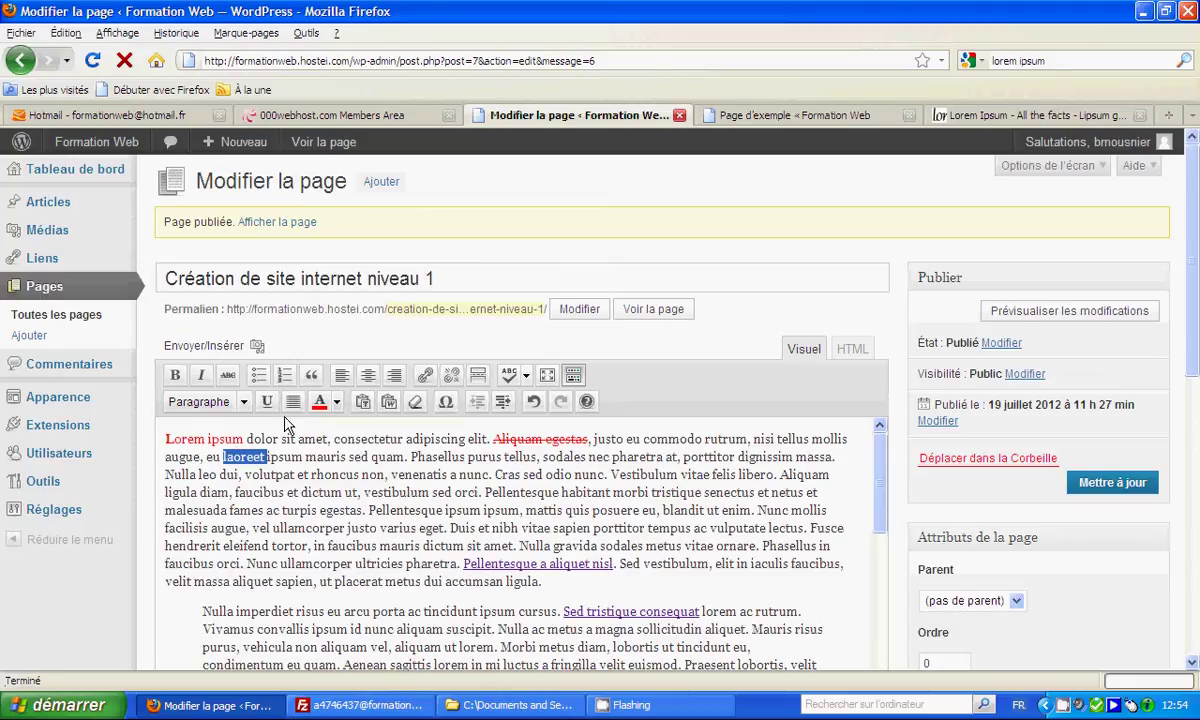
{"action": "left_click", "coordinate": [344, 442]}
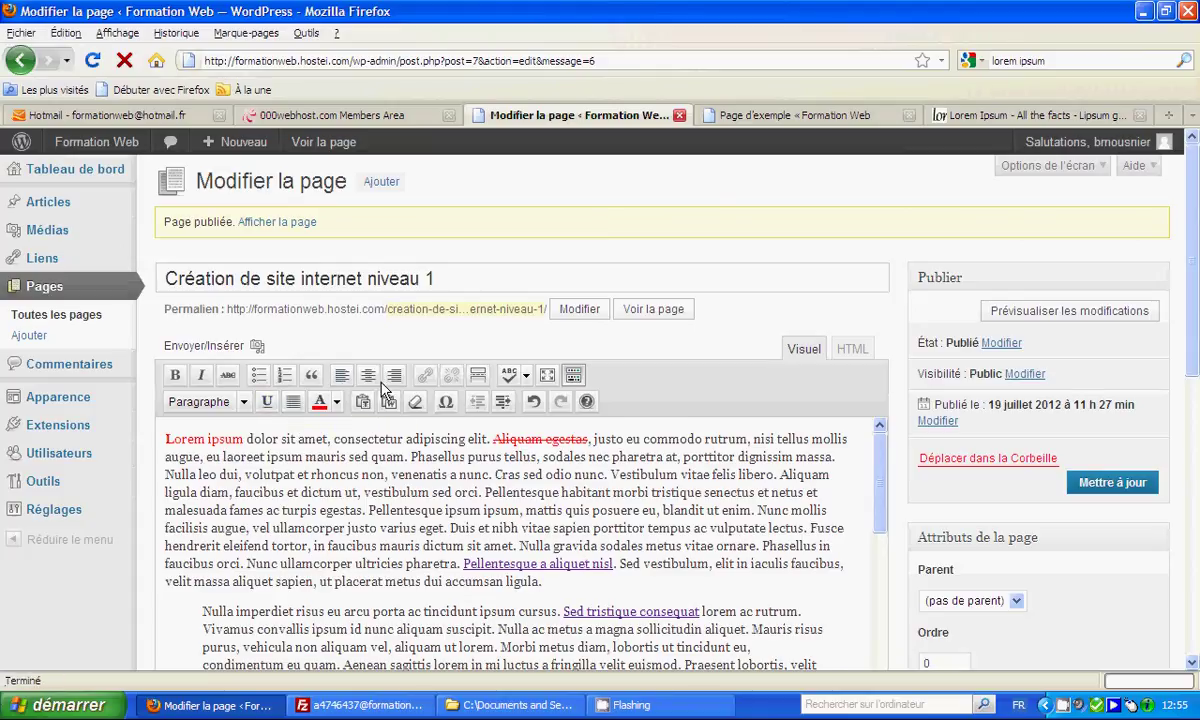
Step: Justify the first paragraph of the page text
{"action": "scroll", "coordinate": [345, 505], "scroll_direction": "down", "scroll_amount": 10}
{"action": "scroll", "coordinate": [345, 507], "scroll_direction": "up", "scroll_amount": 8}
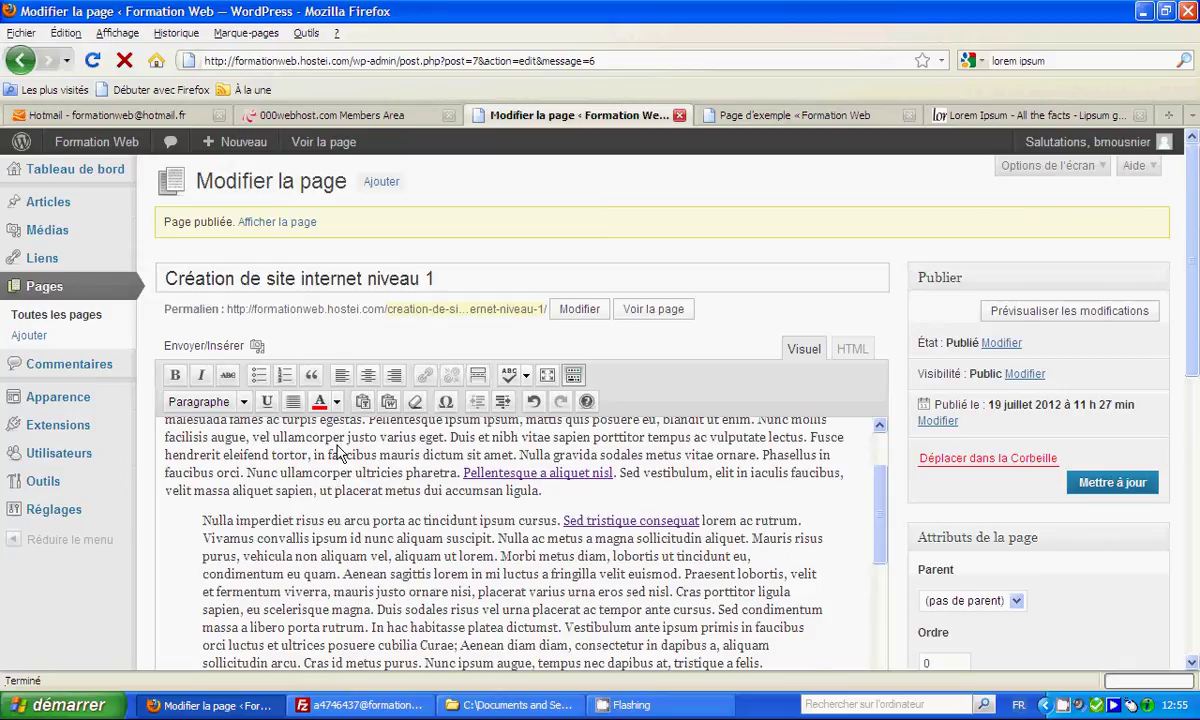
{"action": "scroll", "coordinate": [336, 444], "scroll_direction": "up", "scroll_amount": 2}
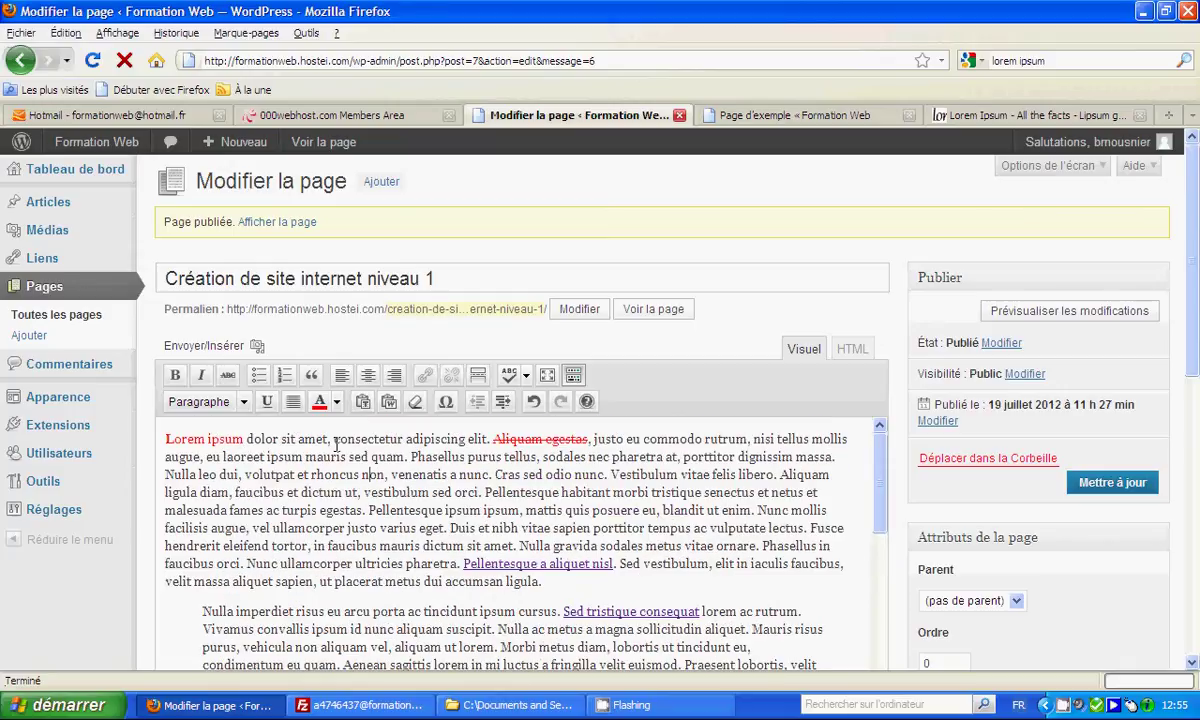
{"action": "left_click", "coordinate": [293, 402]}
{"action": "scroll", "coordinate": [284, 445], "scroll_direction": "down", "scroll_amount": 2}
{"action": "left_click", "coordinate": [305, 505]}
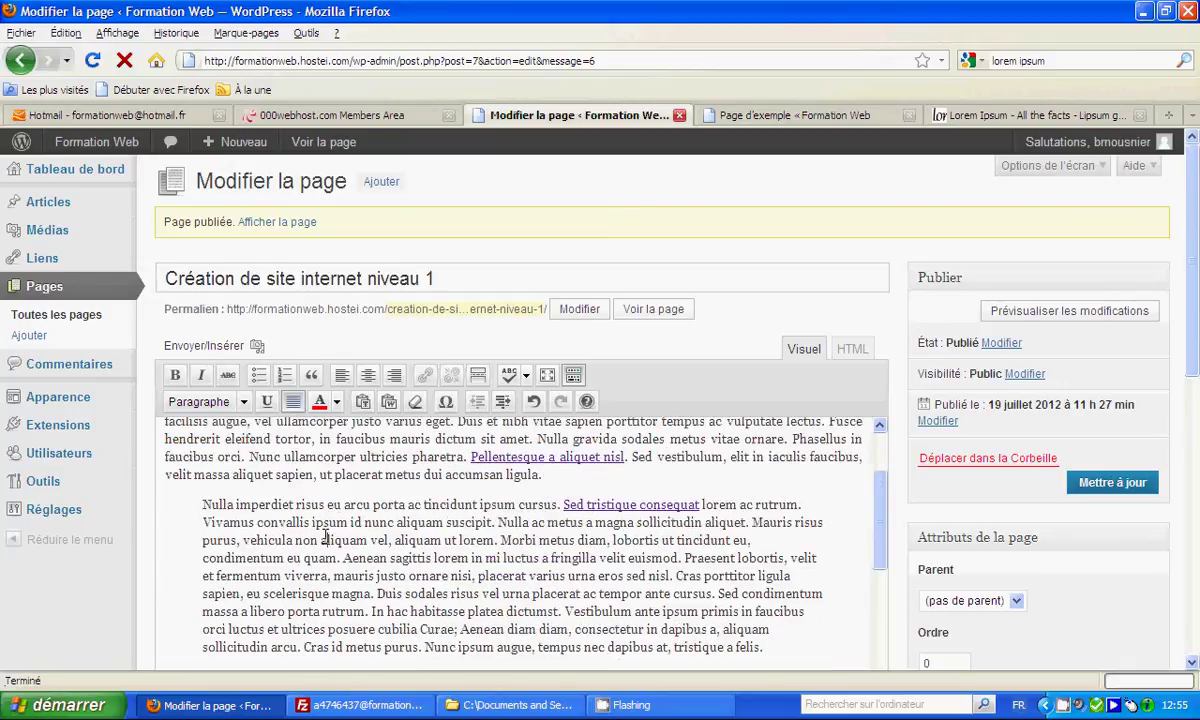
{"action": "scroll", "coordinate": [322, 497], "scroll_direction": "down", "scroll_amount": 4}
{"action": "left_click", "coordinate": [305, 478]}
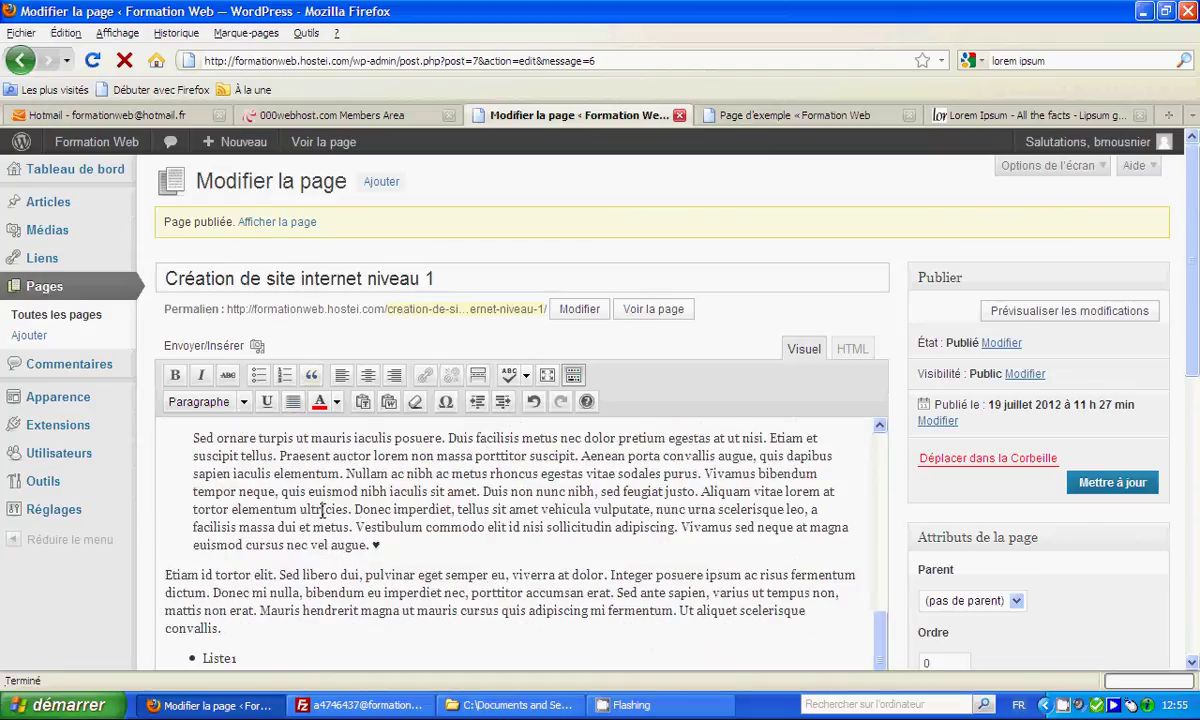
Step: Justify the remaining unjustified paragraphs of the page text, including "In hac habitasse" and "Etiam id tortor elit"
{"action": "left_click", "coordinate": [278, 572]}
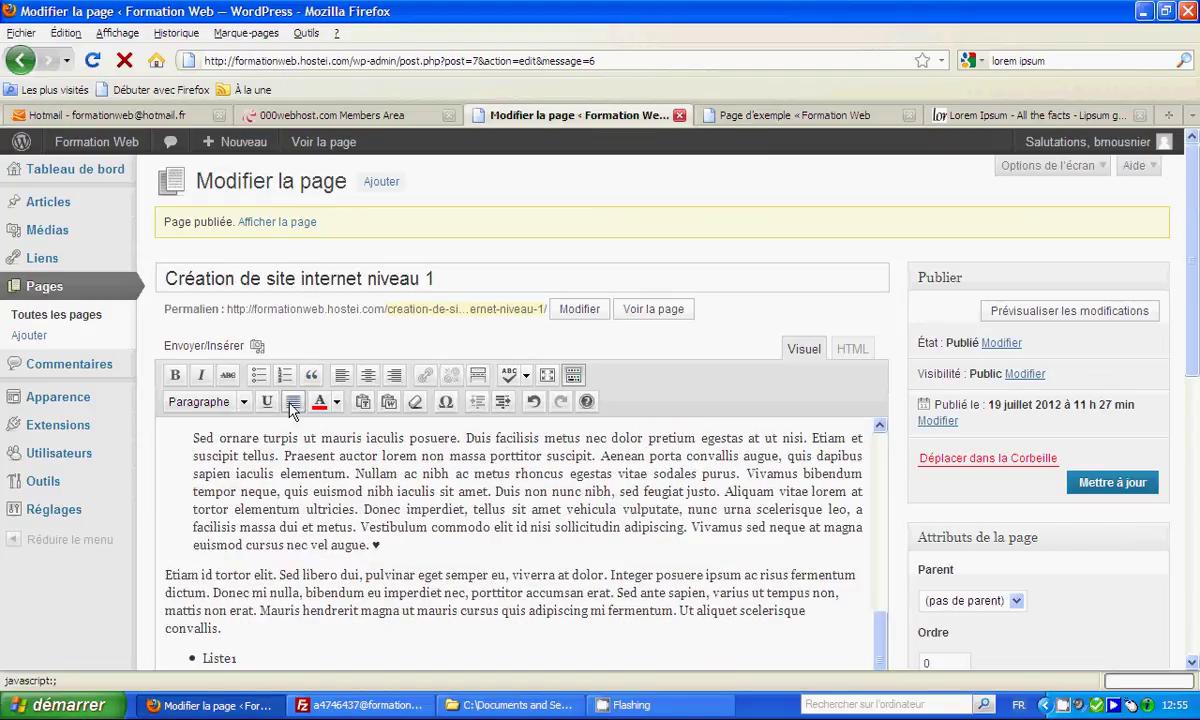
{"action": "left_click", "coordinate": [292, 402]}
{"action": "scroll", "coordinate": [368, 495], "scroll_direction": "down", "scroll_amount": 3}
{"action": "scroll", "coordinate": [400, 515], "scroll_direction": "up", "scroll_amount": 10}
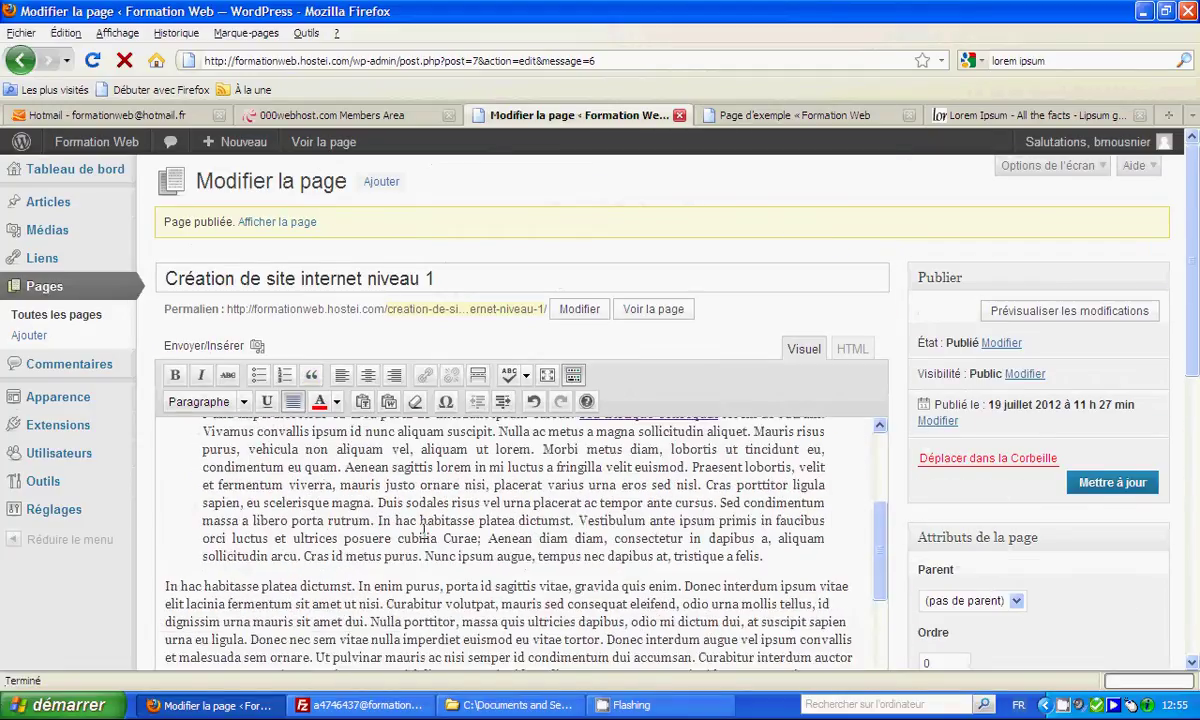
{"action": "scroll", "coordinate": [407, 520], "scroll_direction": "down", "scroll_amount": 4}
{"action": "scroll", "coordinate": [407, 520], "scroll_direction": "up", "scroll_amount": 4}
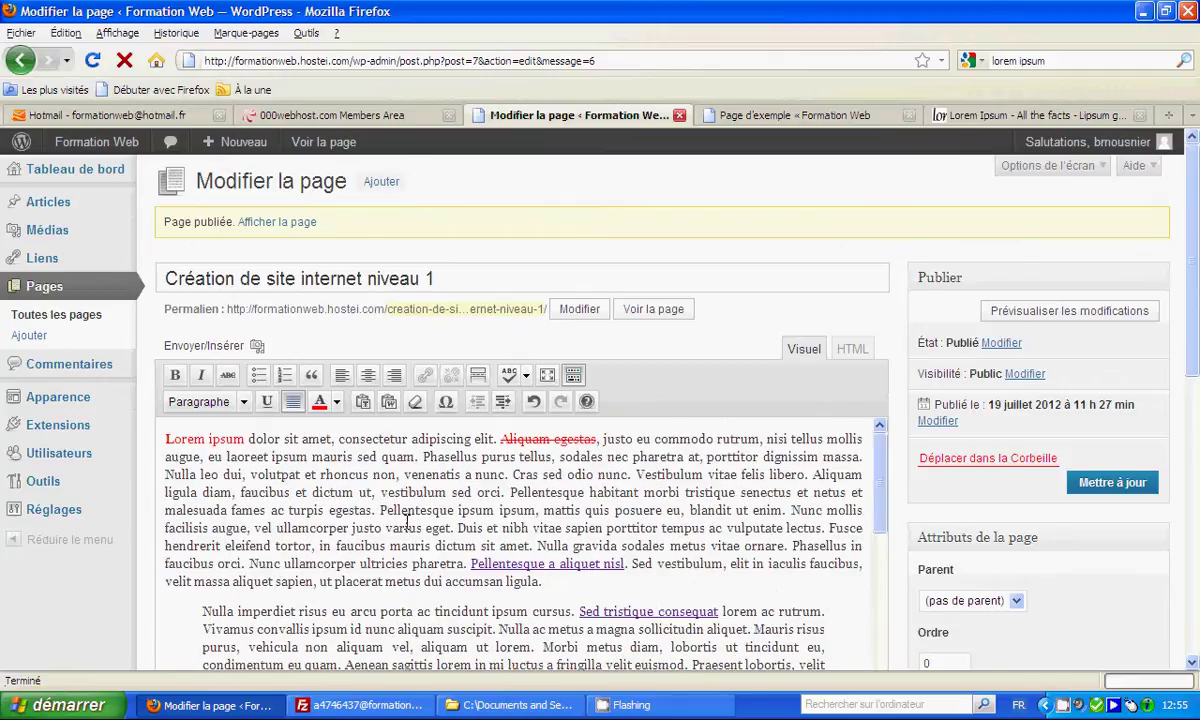
{"action": "scroll", "coordinate": [407, 520], "scroll_direction": "down", "scroll_amount": 4}
{"action": "scroll", "coordinate": [437, 522], "scroll_direction": "down", "scroll_amount": 2}
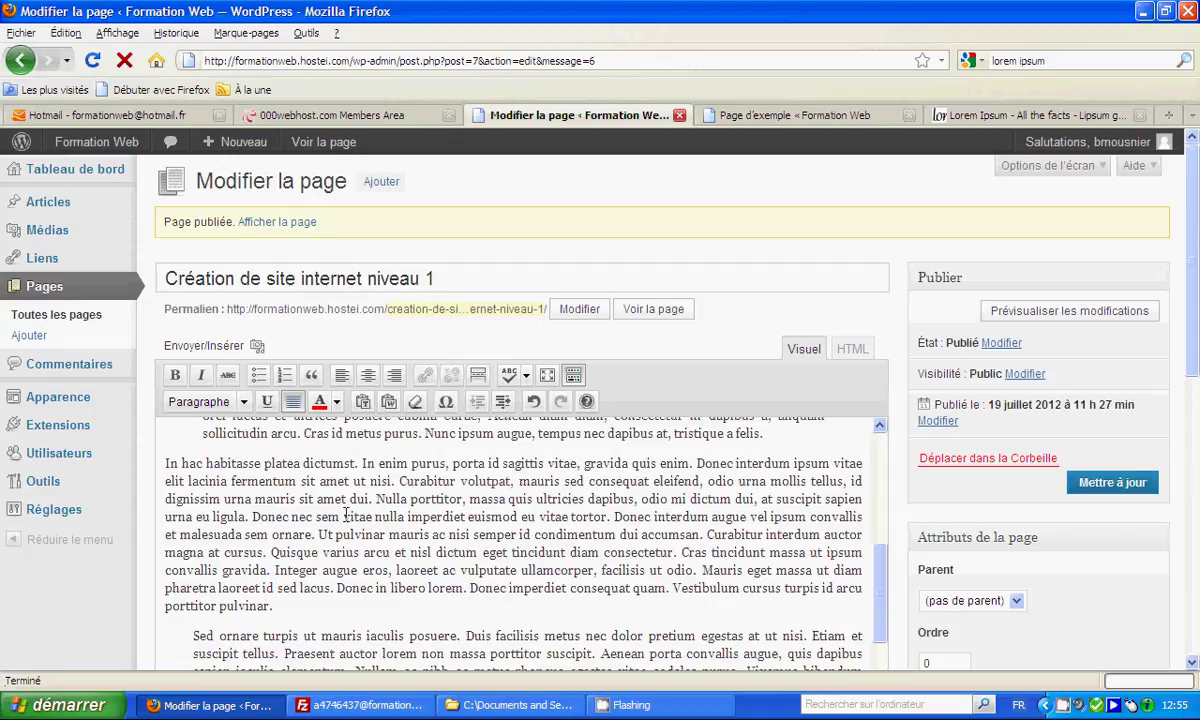
{"action": "scroll", "coordinate": [346, 515], "scroll_direction": "up", "scroll_amount": 5}
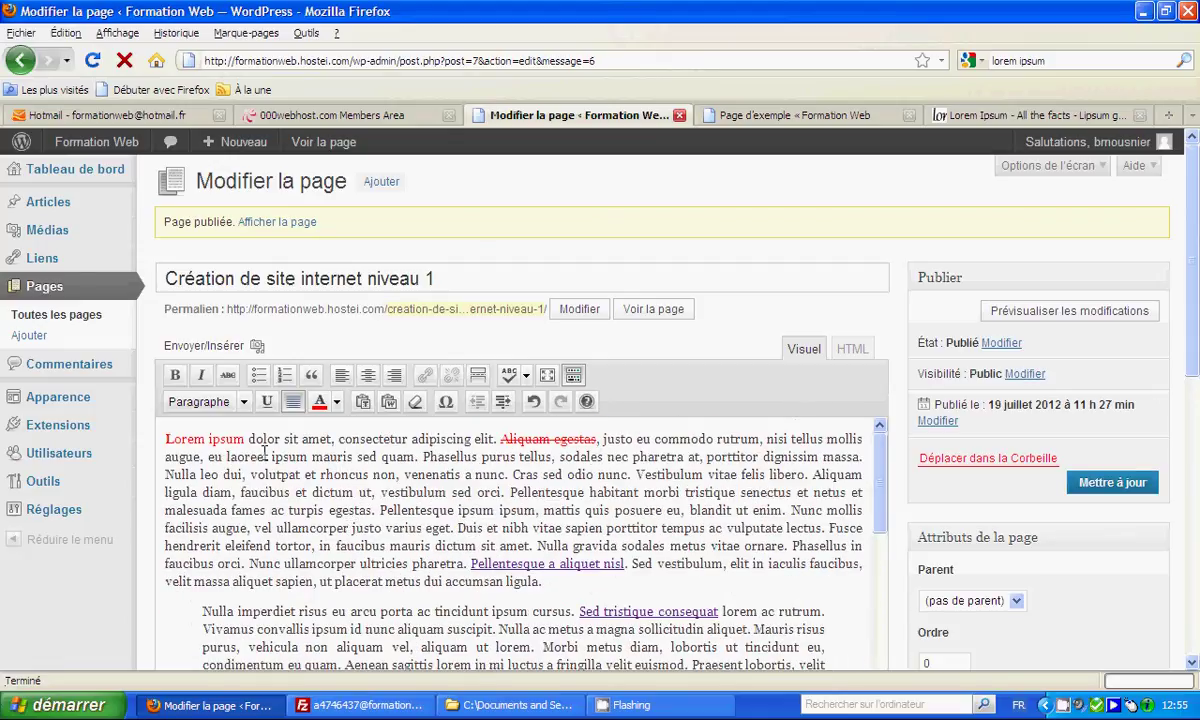
Step: Underline the opening words "Lorem ipsum" of the first paragraph
{"action": "left_click_drag", "start_coordinate": [166, 438], "coordinate": [244, 440]}
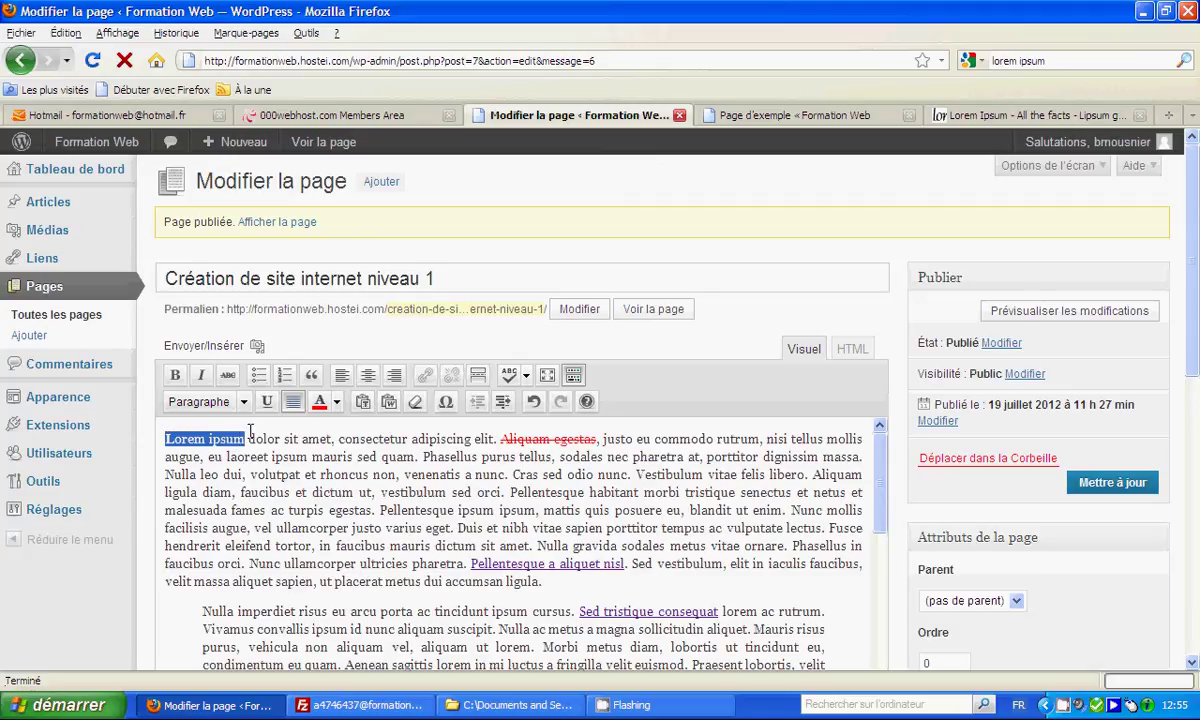
{"action": "left_click", "coordinate": [266, 401]}
{"action": "double_click", "coordinate": [278, 476]}
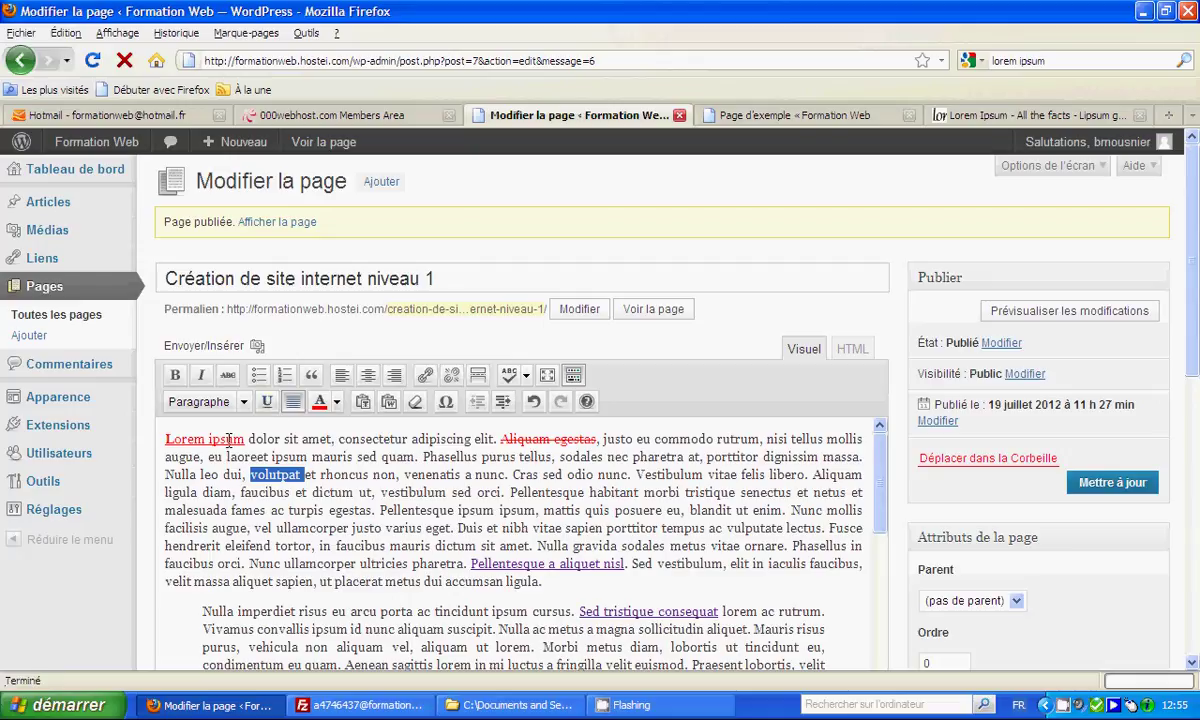
{"action": "left_click_drag", "start_coordinate": [244, 440], "coordinate": [166, 438]}
{"action": "left_click", "coordinate": [208, 457]}
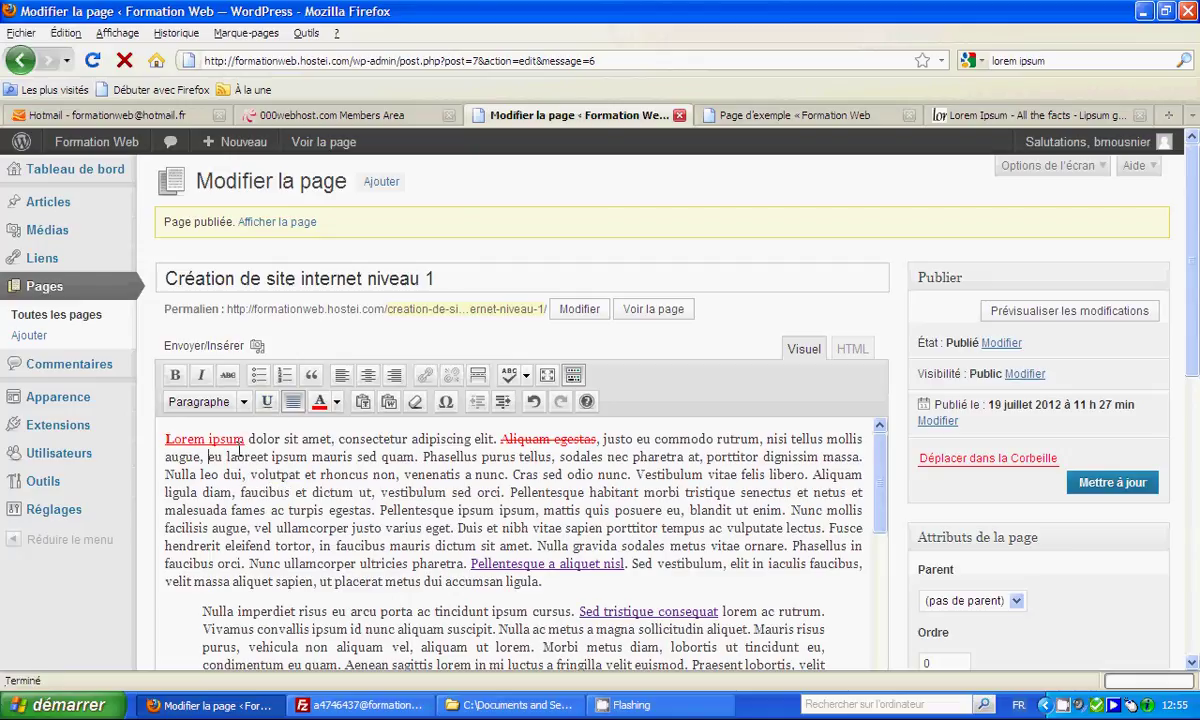
{"action": "left_click_drag", "start_coordinate": [244, 438], "coordinate": [166, 438]}
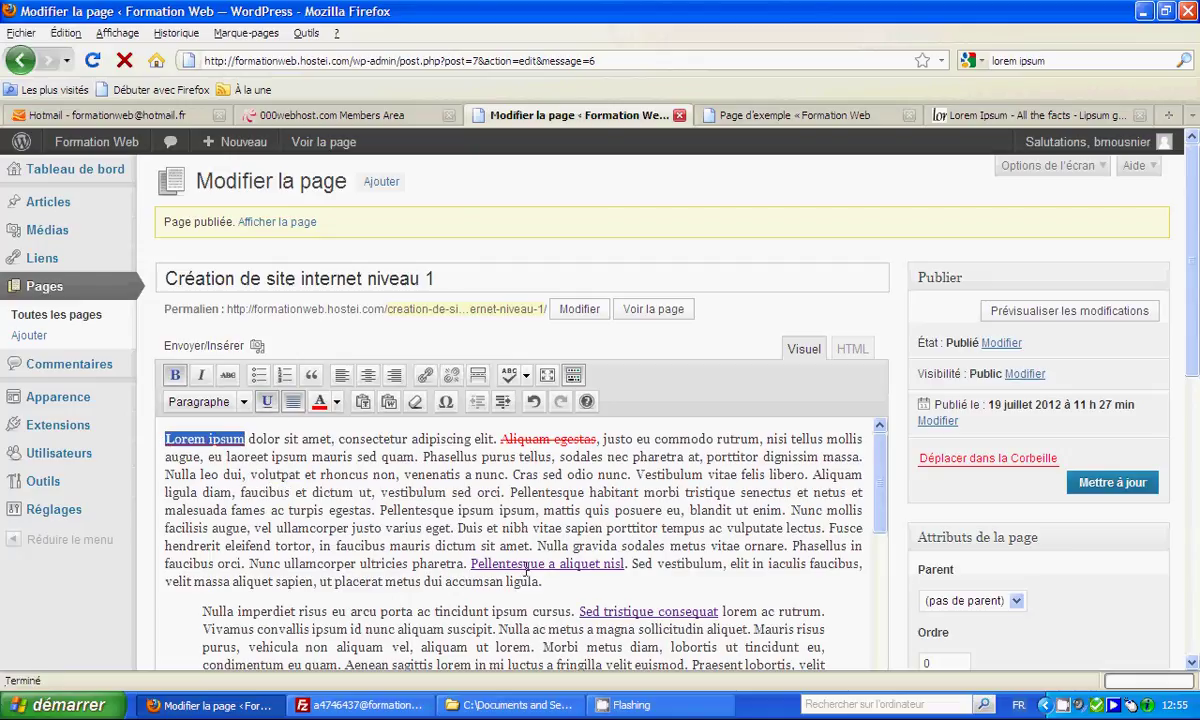
{"action": "left_click", "coordinate": [281, 475]}
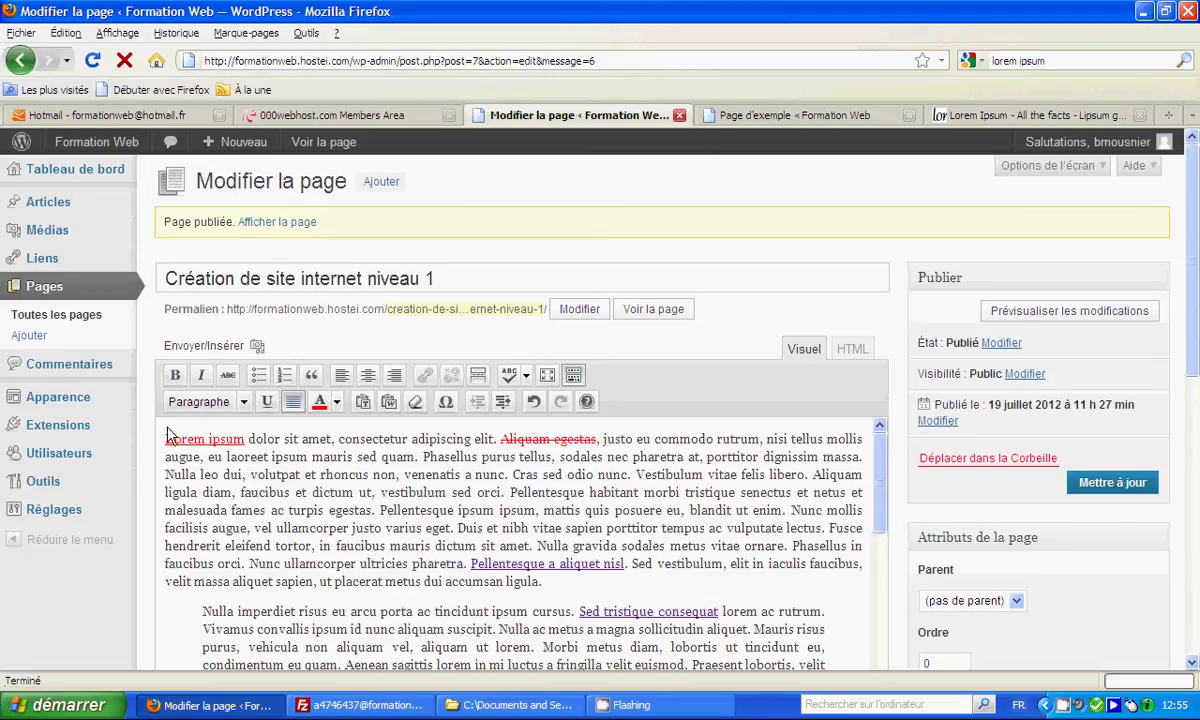
Step: Try to apply the Titre 4 format to the opening words "Lorem ipsum" only, and undo the change
{"action": "left_click_drag", "start_coordinate": [172, 438], "coordinate": [244, 440]}
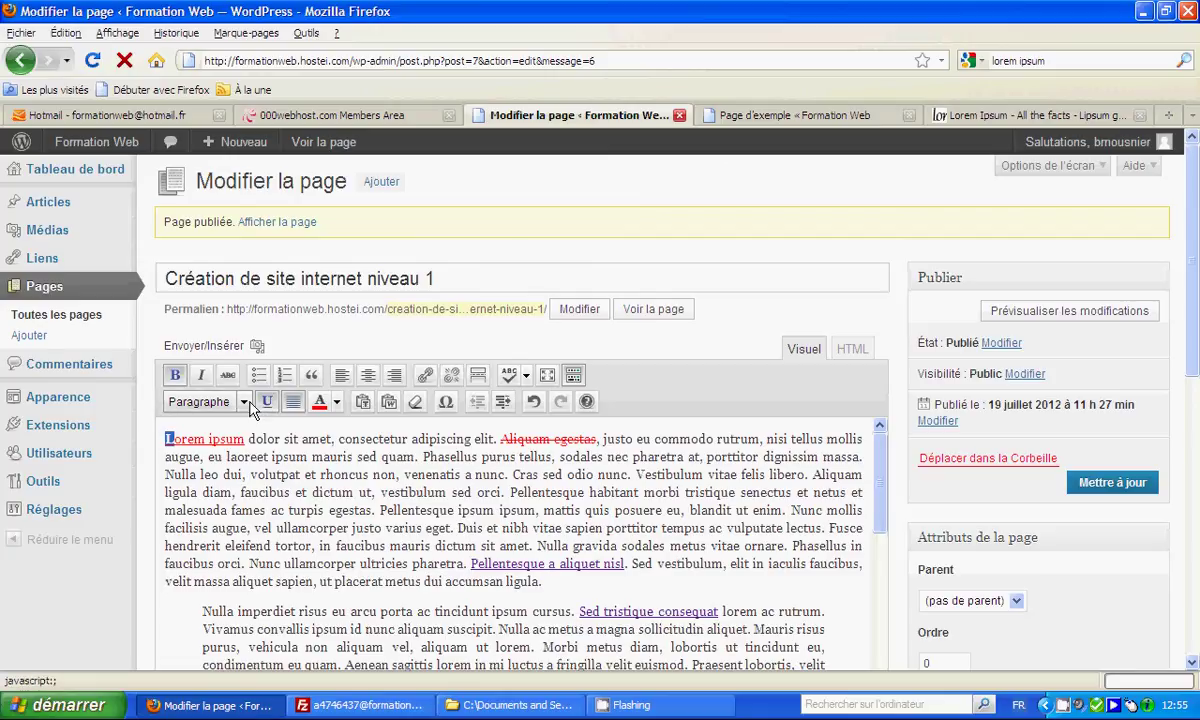
{"action": "left_click", "coordinate": [243, 401]}
{"action": "scroll", "coordinate": [220, 462], "scroll_direction": "down", "scroll_amount": 3}
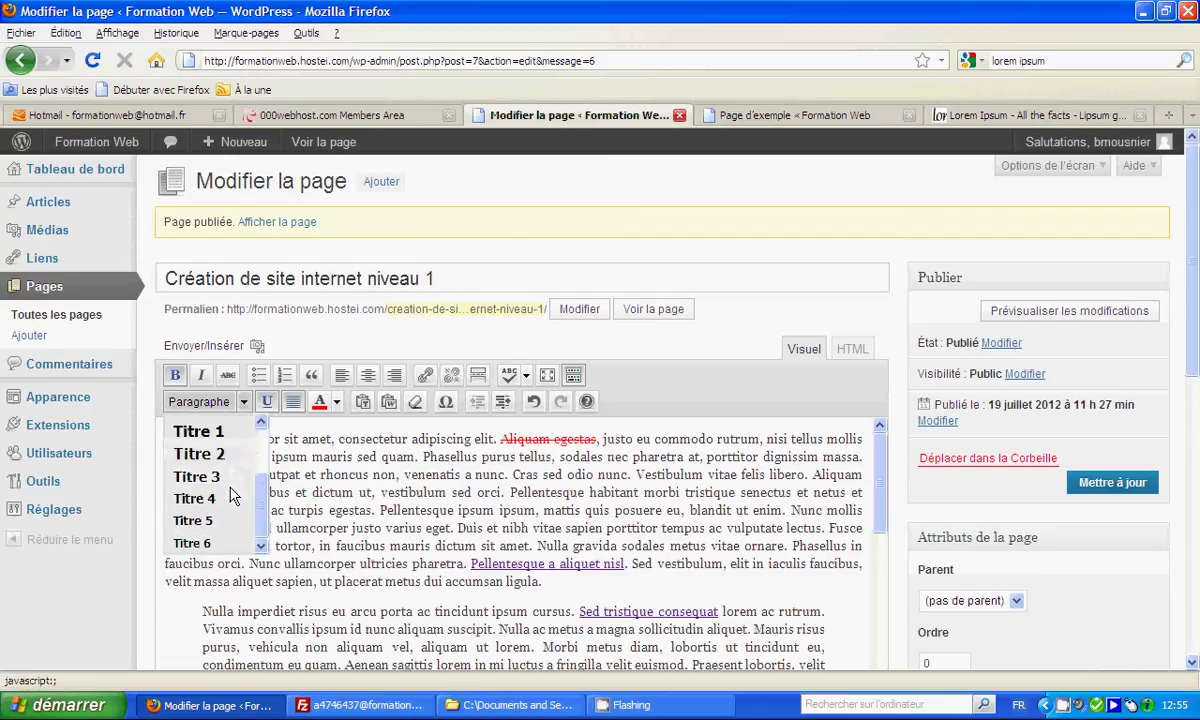
{"action": "scroll", "coordinate": [221, 522], "scroll_direction": "down", "scroll_amount": 2}
{"action": "scroll", "coordinate": [207, 468], "scroll_direction": "up", "scroll_amount": 2}
{"action": "scroll", "coordinate": [230, 485], "scroll_direction": "up", "scroll_amount": 3}
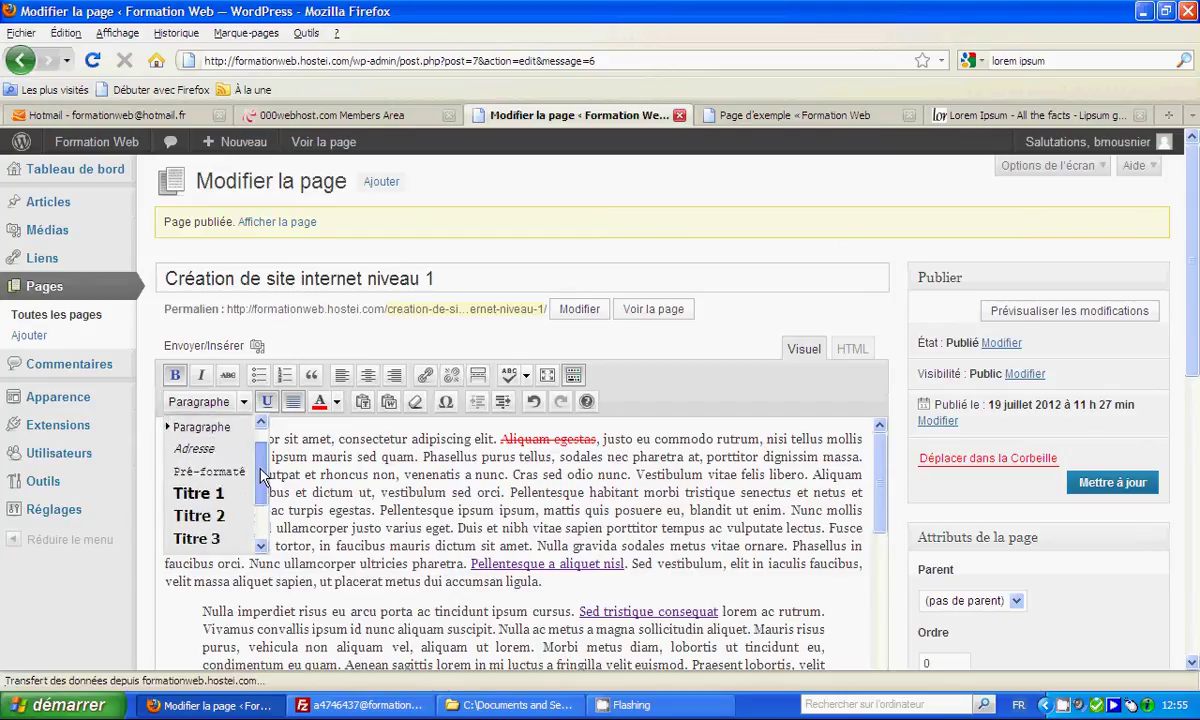
{"action": "scroll", "coordinate": [222, 478], "scroll_direction": "down", "scroll_amount": 1}
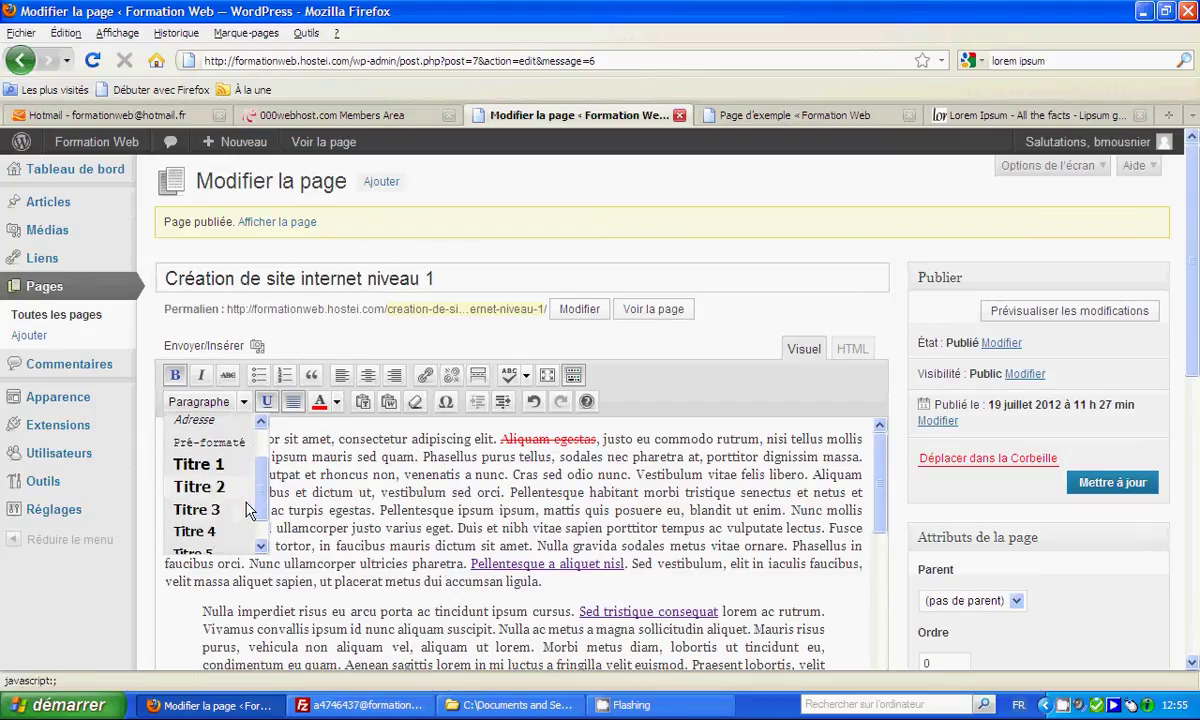
{"action": "left_click_drag", "start_coordinate": [257, 498], "coordinate": [256, 520]}
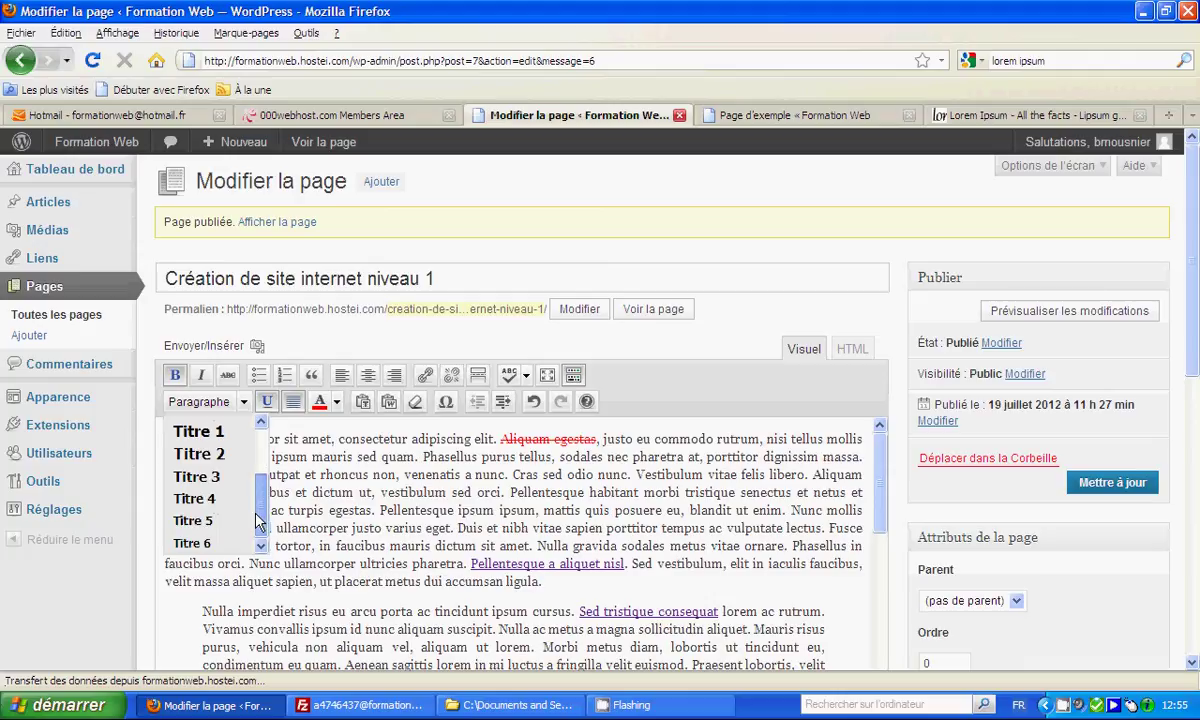
{"action": "left_click", "coordinate": [206, 498]}
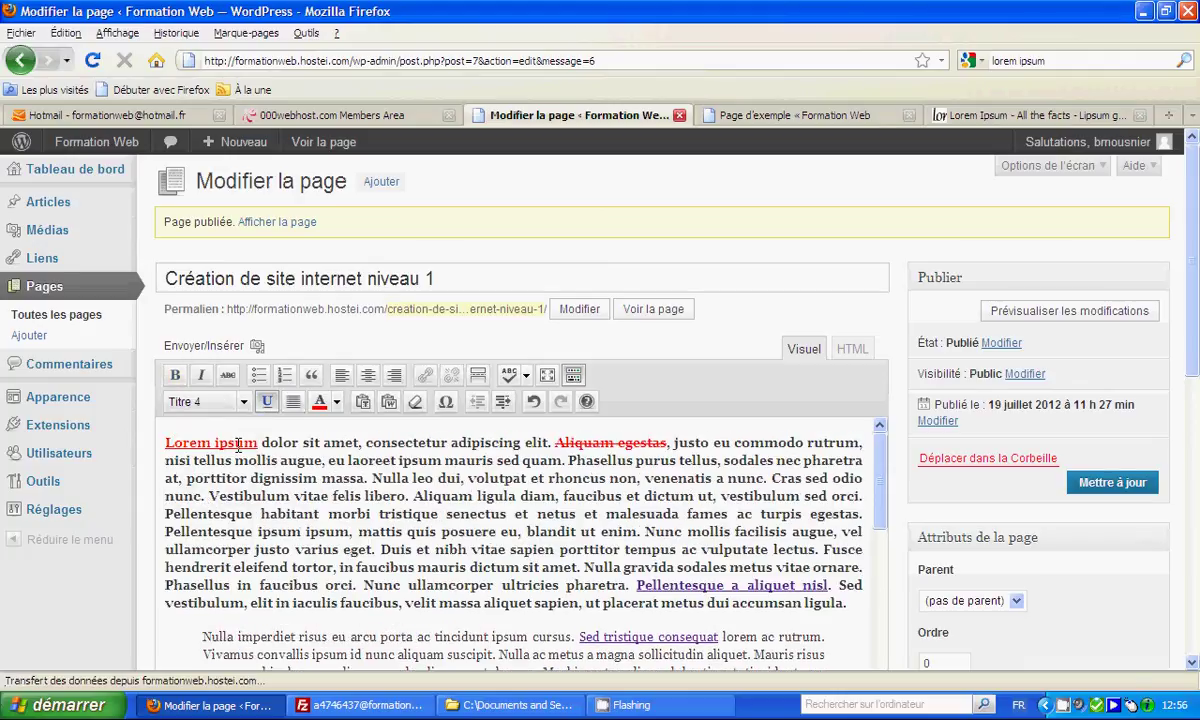
{"action": "key", "text": "ctrl+z"}
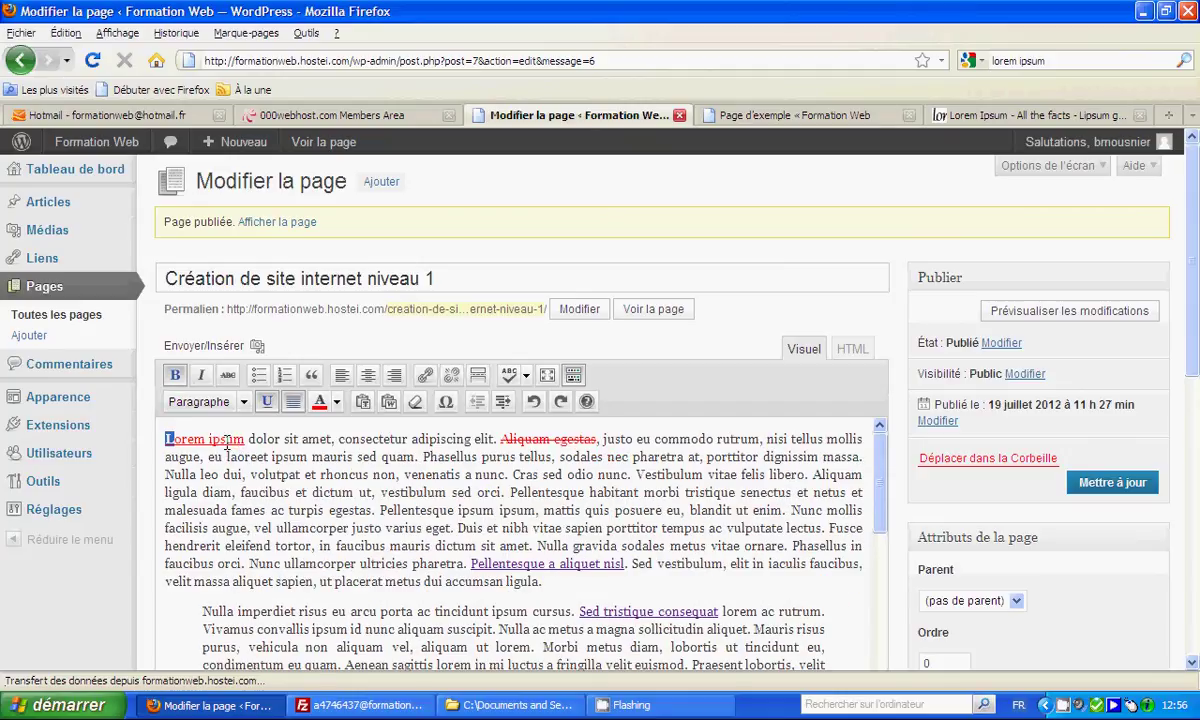
{"action": "left_click_drag", "start_coordinate": [165, 439], "coordinate": [244, 439]}
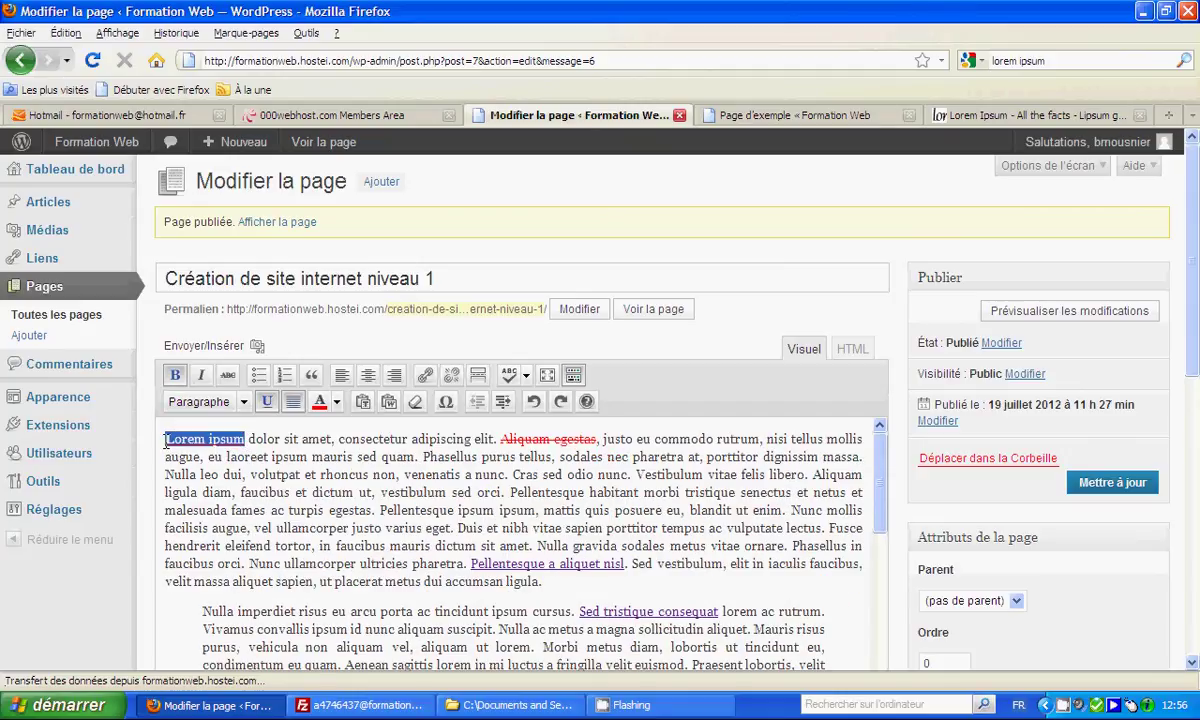
{"action": "left_click", "coordinate": [243, 402]}
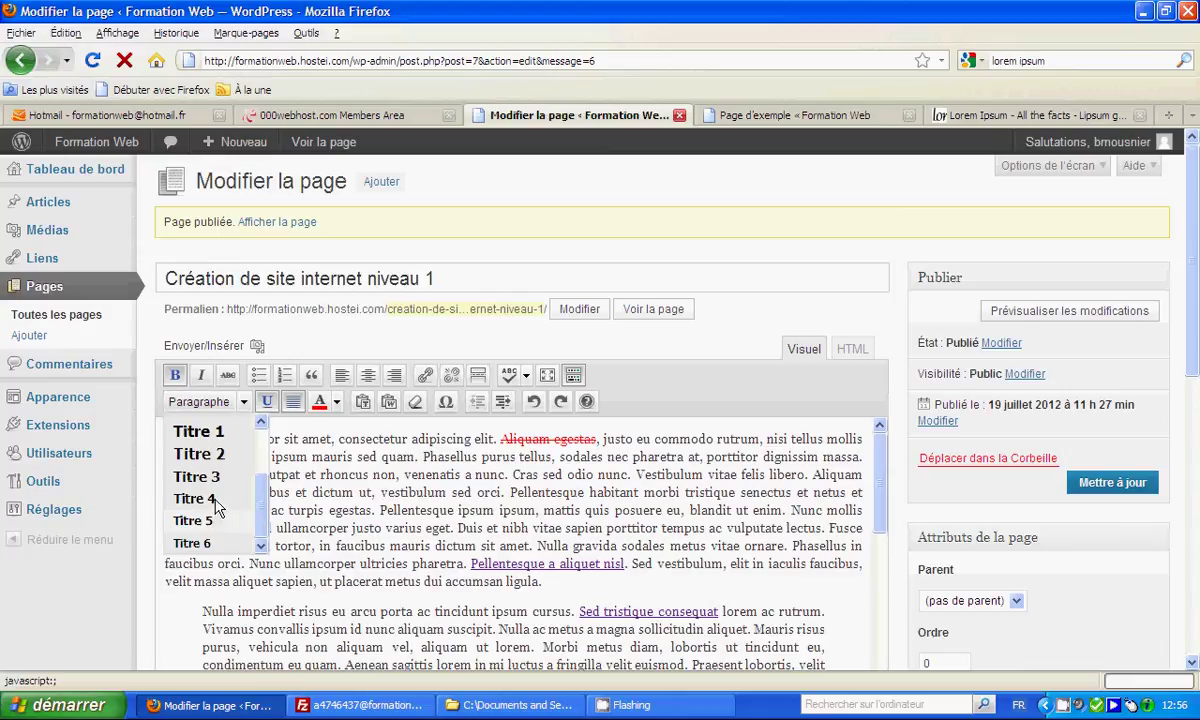
{"action": "left_click", "coordinate": [205, 497]}
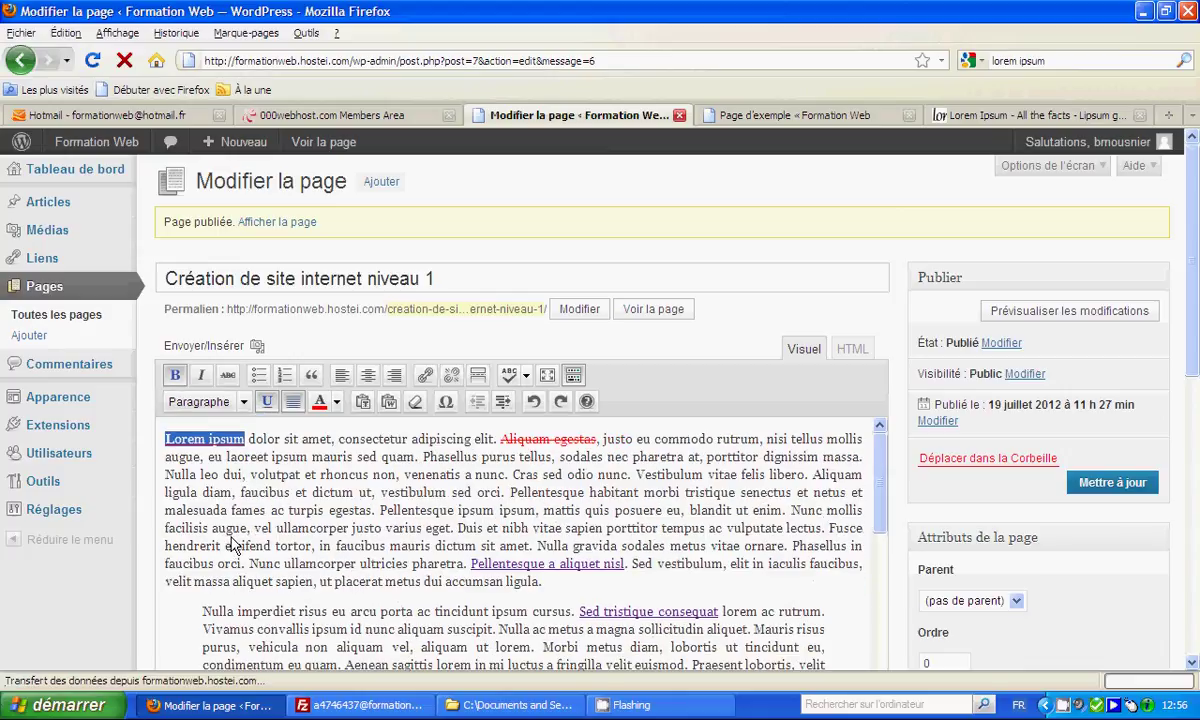
{"action": "key", "text": "ctrl+z"}
Step: Add a new line "Titre 4" above the first paragraph and give it the Titre 4 format
{"action": "left_click", "coordinate": [166, 441]}
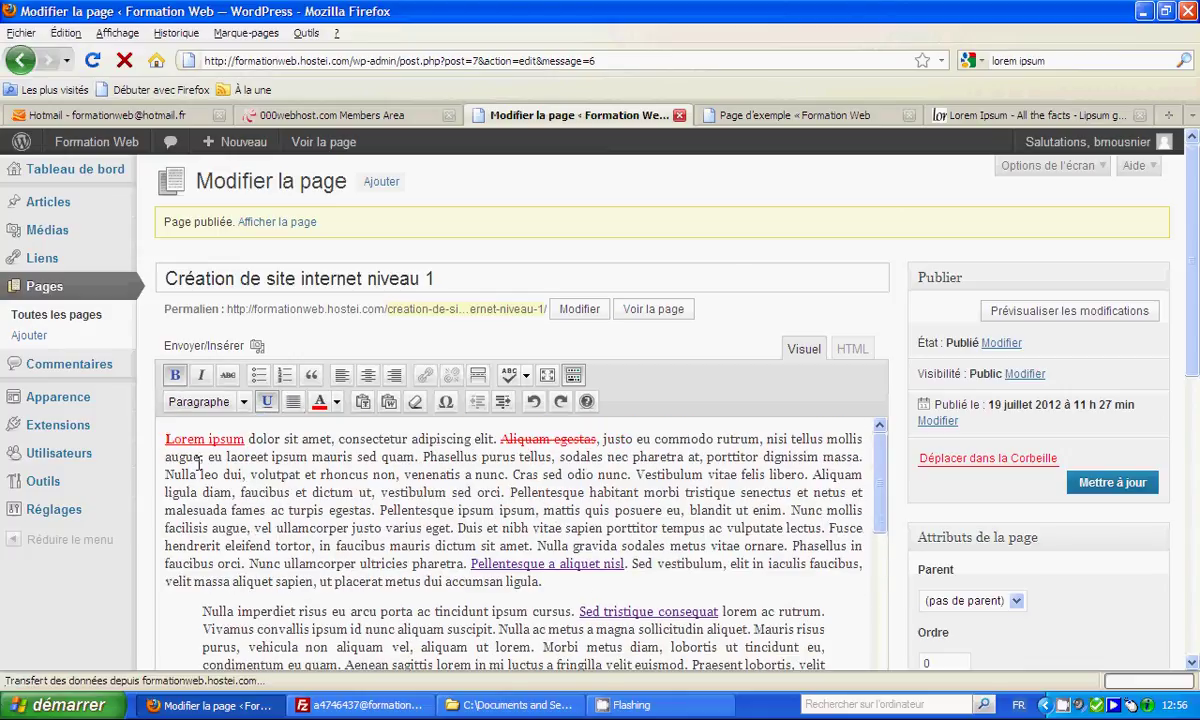
{"action": "key", "text": "Return"}
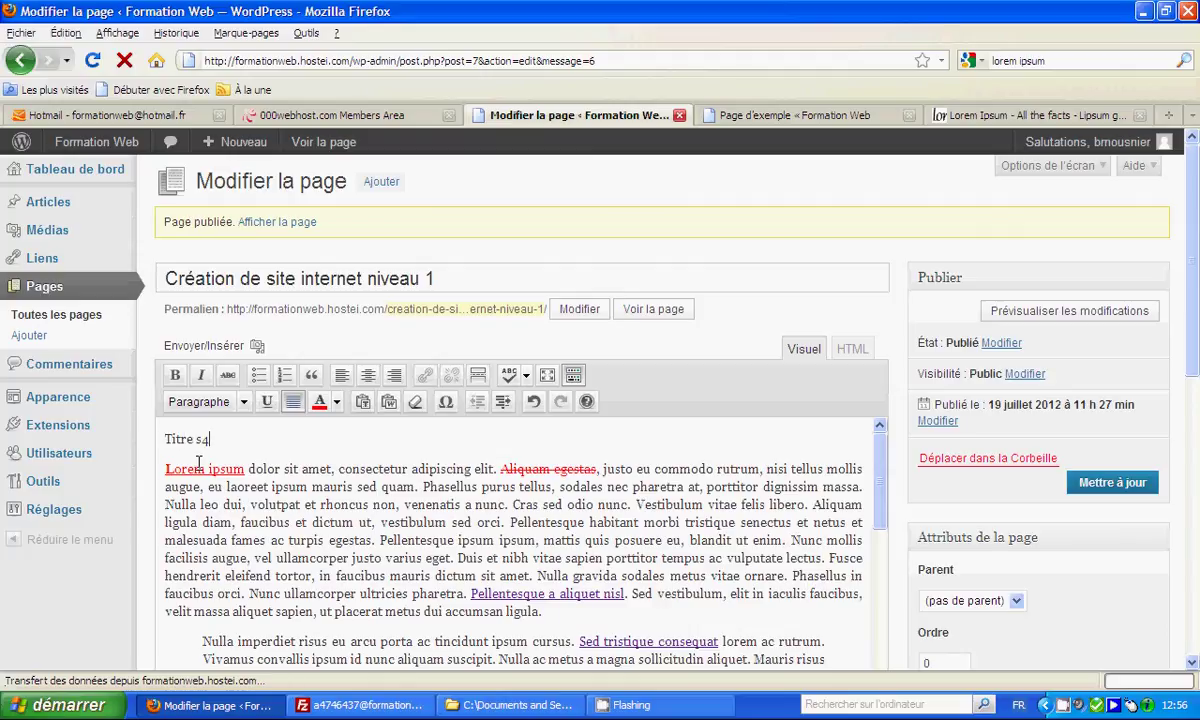
{"action": "type", "text": "Titre 4"}
{"action": "left_click_drag", "start_coordinate": [206, 439], "coordinate": [163, 438]}
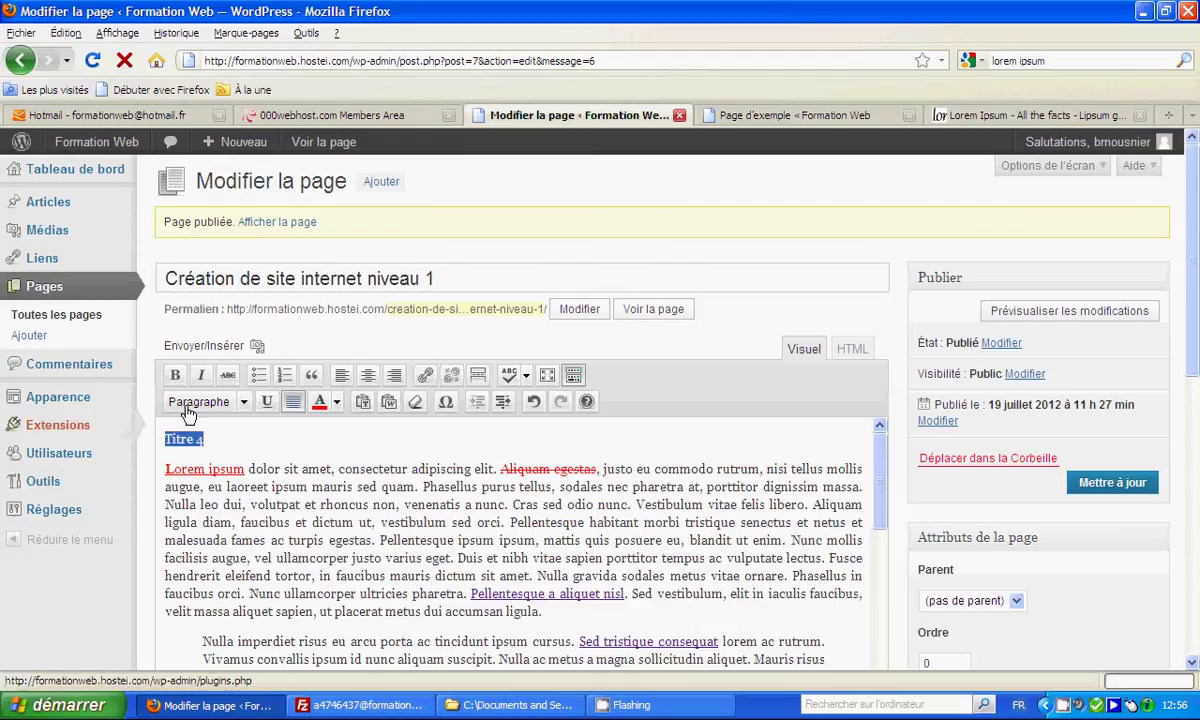
{"action": "left_click", "coordinate": [243, 401]}
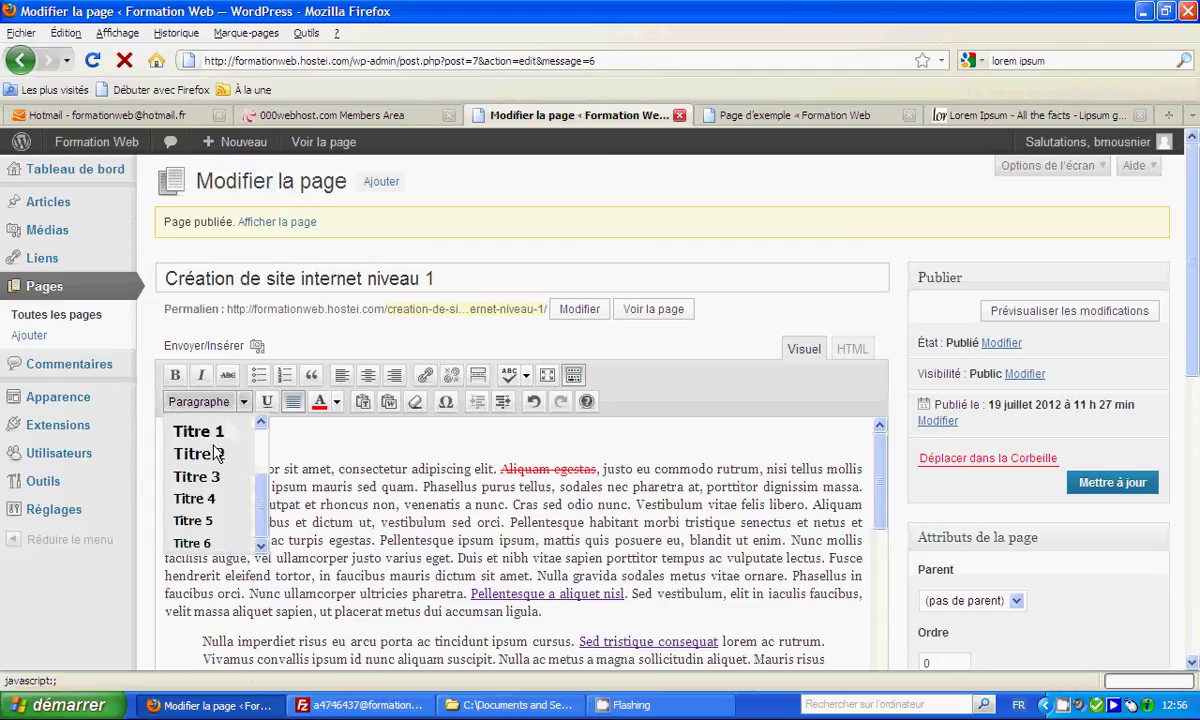
{"action": "left_click", "coordinate": [196, 498]}
{"action": "left_click", "coordinate": [183, 435]}
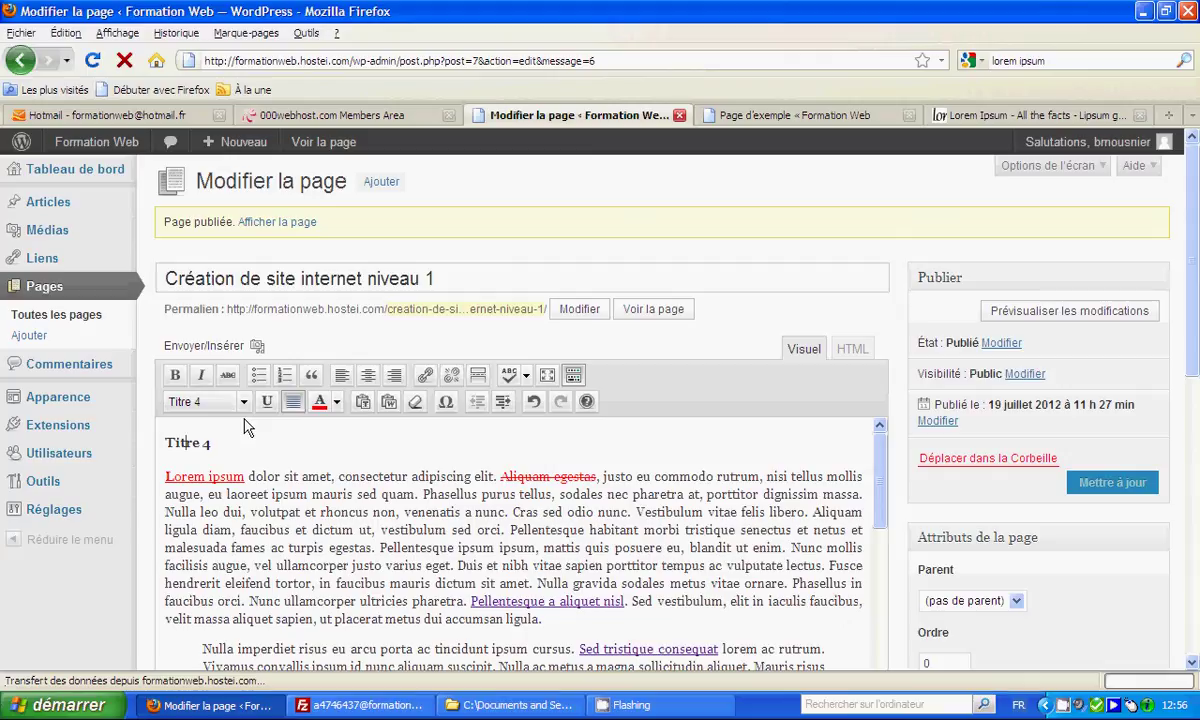
Step: Examine the heading's tag in the HTML source, then review the available heading formats in the visual editor
{"action": "left_click", "coordinate": [832, 354]}
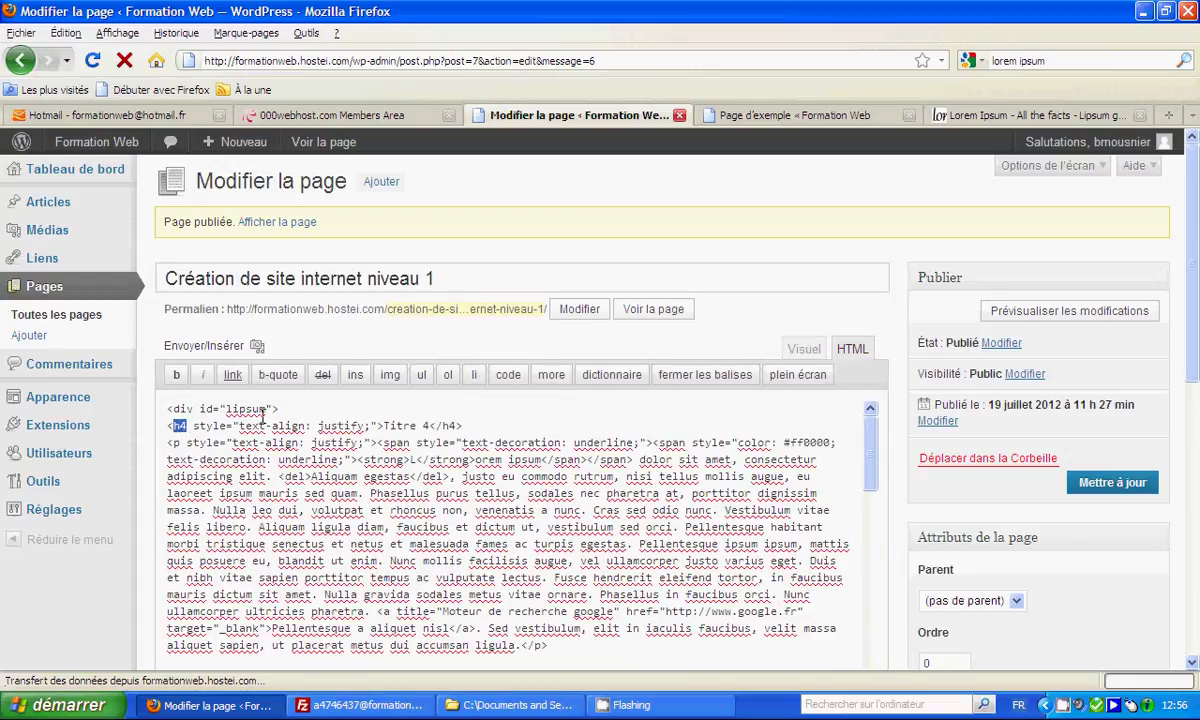
{"action": "left_click", "coordinate": [805, 347]}
{"action": "left_click_drag", "start_coordinate": [211, 446], "coordinate": [158, 455]}
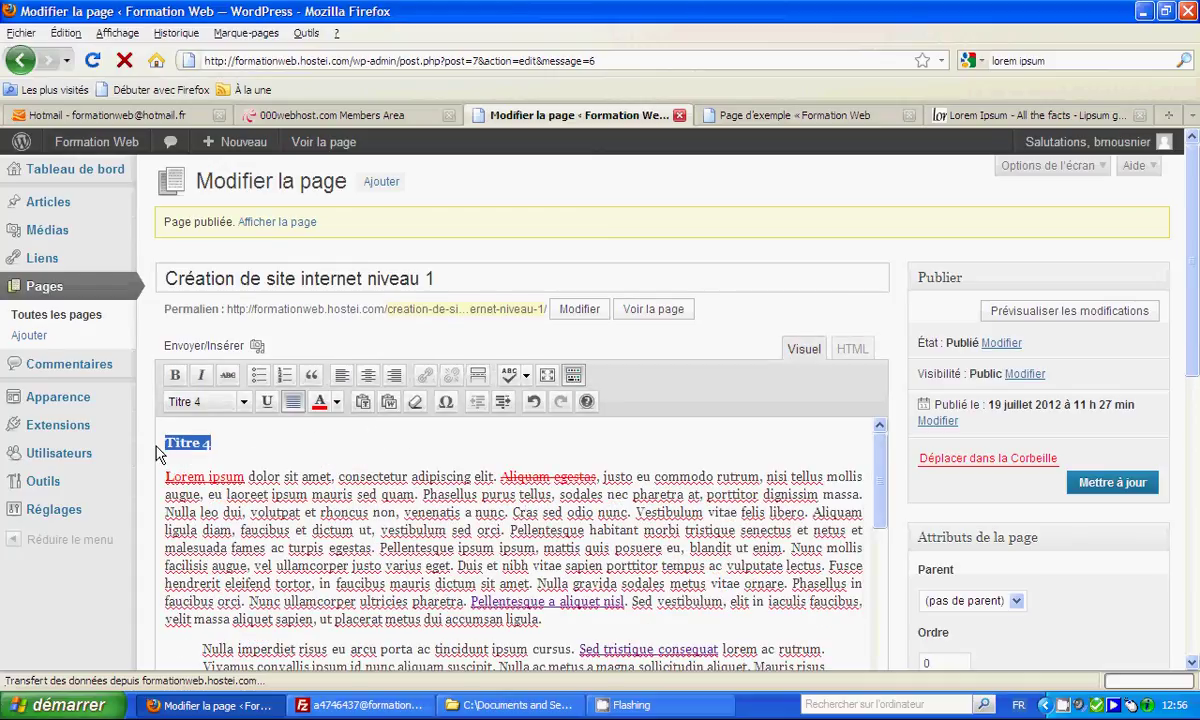
{"action": "left_click", "coordinate": [258, 442]}
{"action": "left_click", "coordinate": [244, 402]}
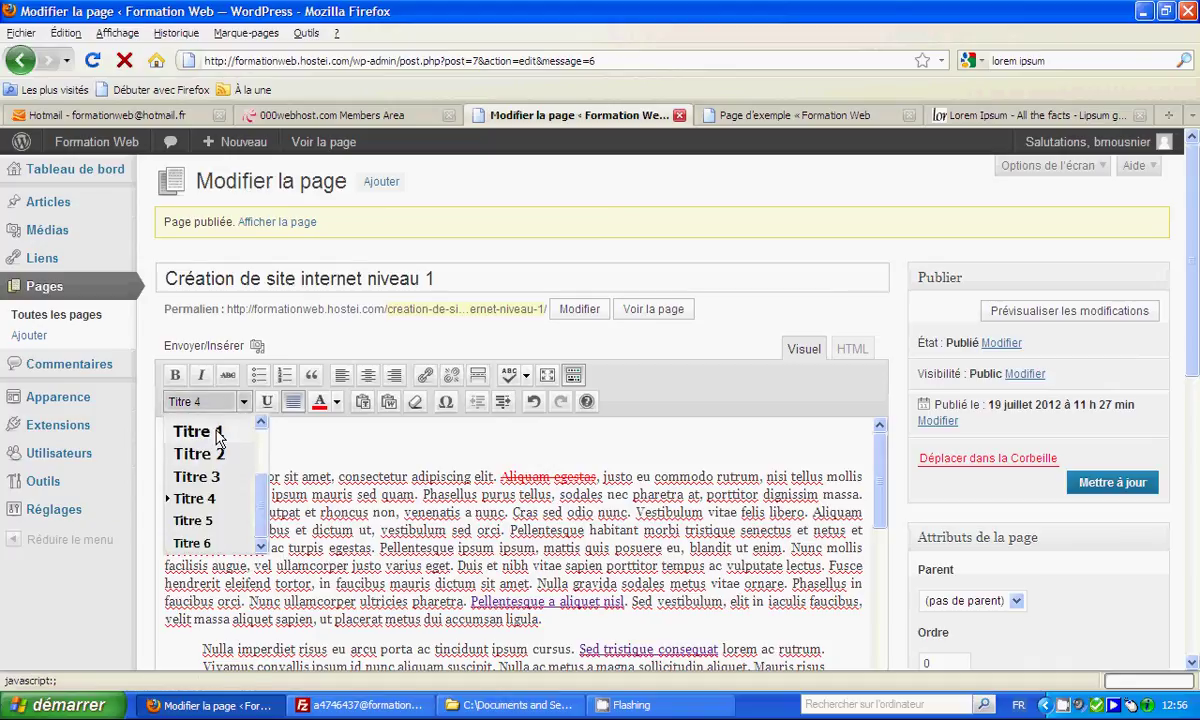
{"action": "left_click", "coordinate": [368, 465]}
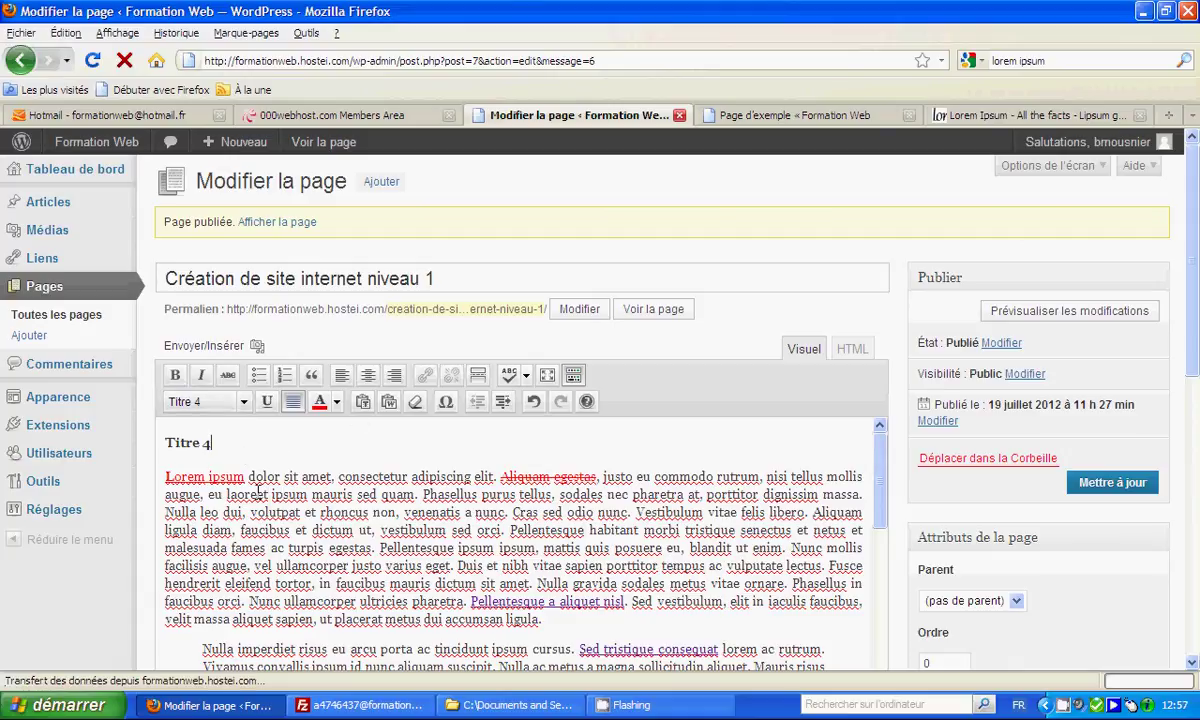
{"action": "left_click", "coordinate": [199, 450]}
{"action": "left_click", "coordinate": [321, 445]}
Step: Update the published page to save the text formatting changes
{"action": "scroll", "coordinate": [412, 476], "scroll_direction": "down", "scroll_amount": 2}
{"action": "scroll", "coordinate": [412, 476], "scroll_direction": "down", "scroll_amount": 2}
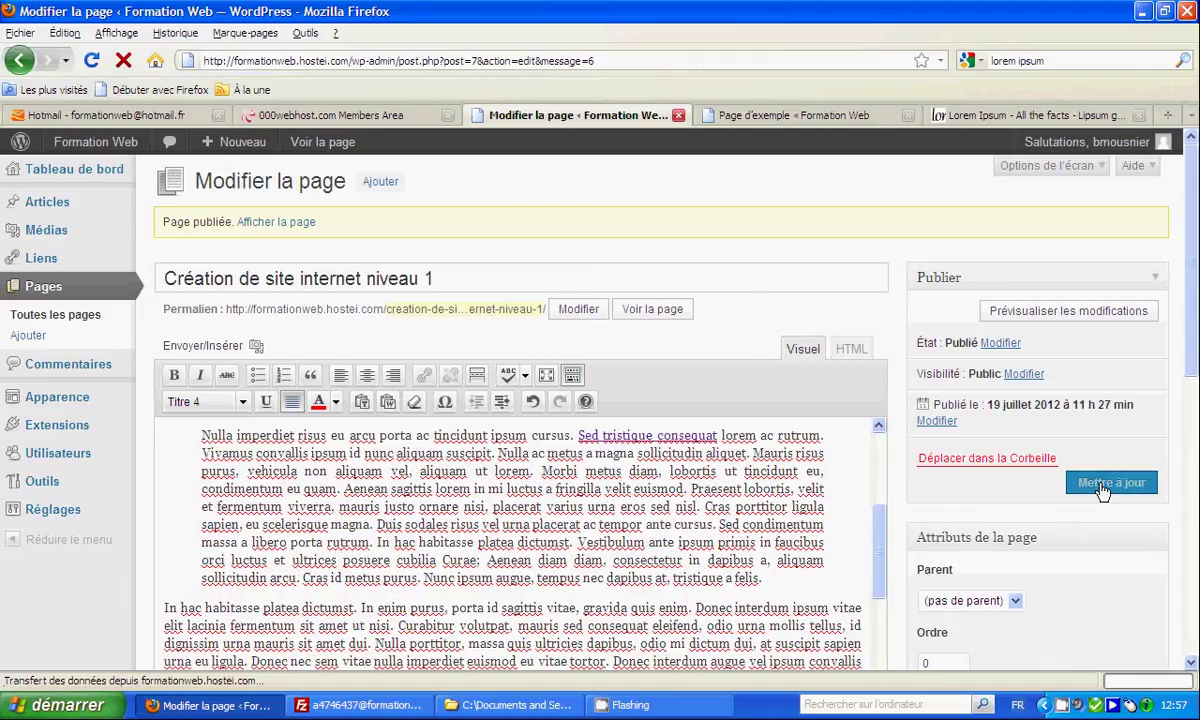
{"action": "left_click", "coordinate": [1103, 484]}
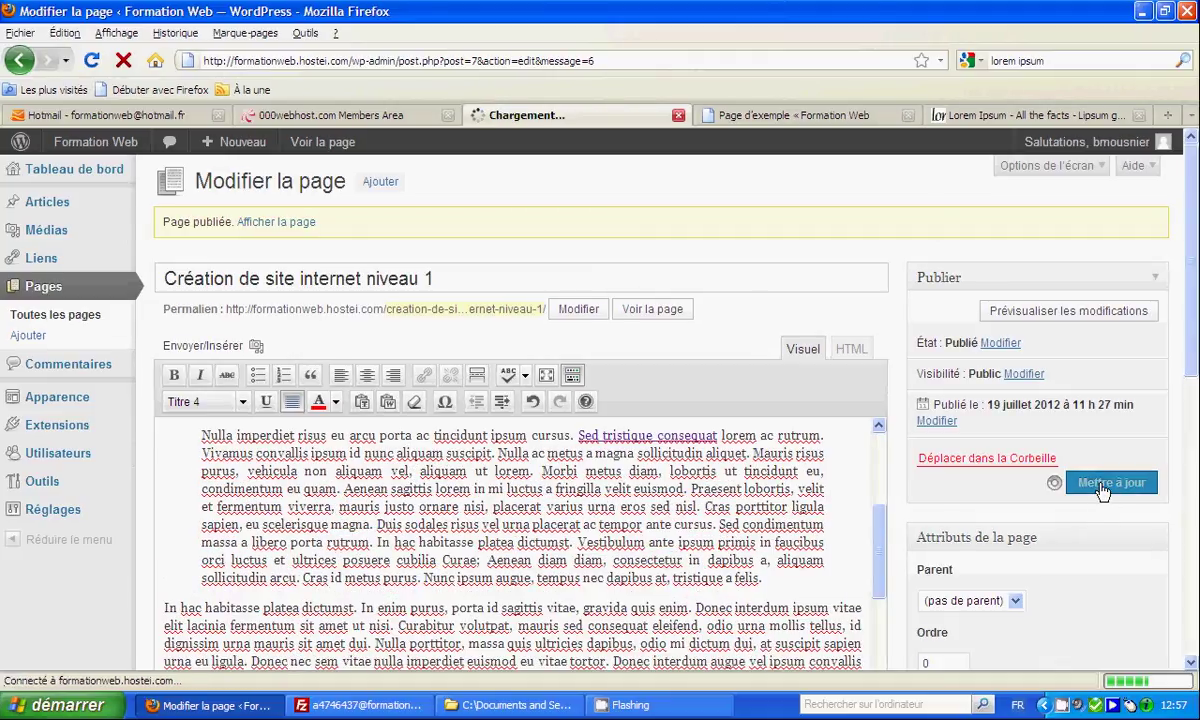